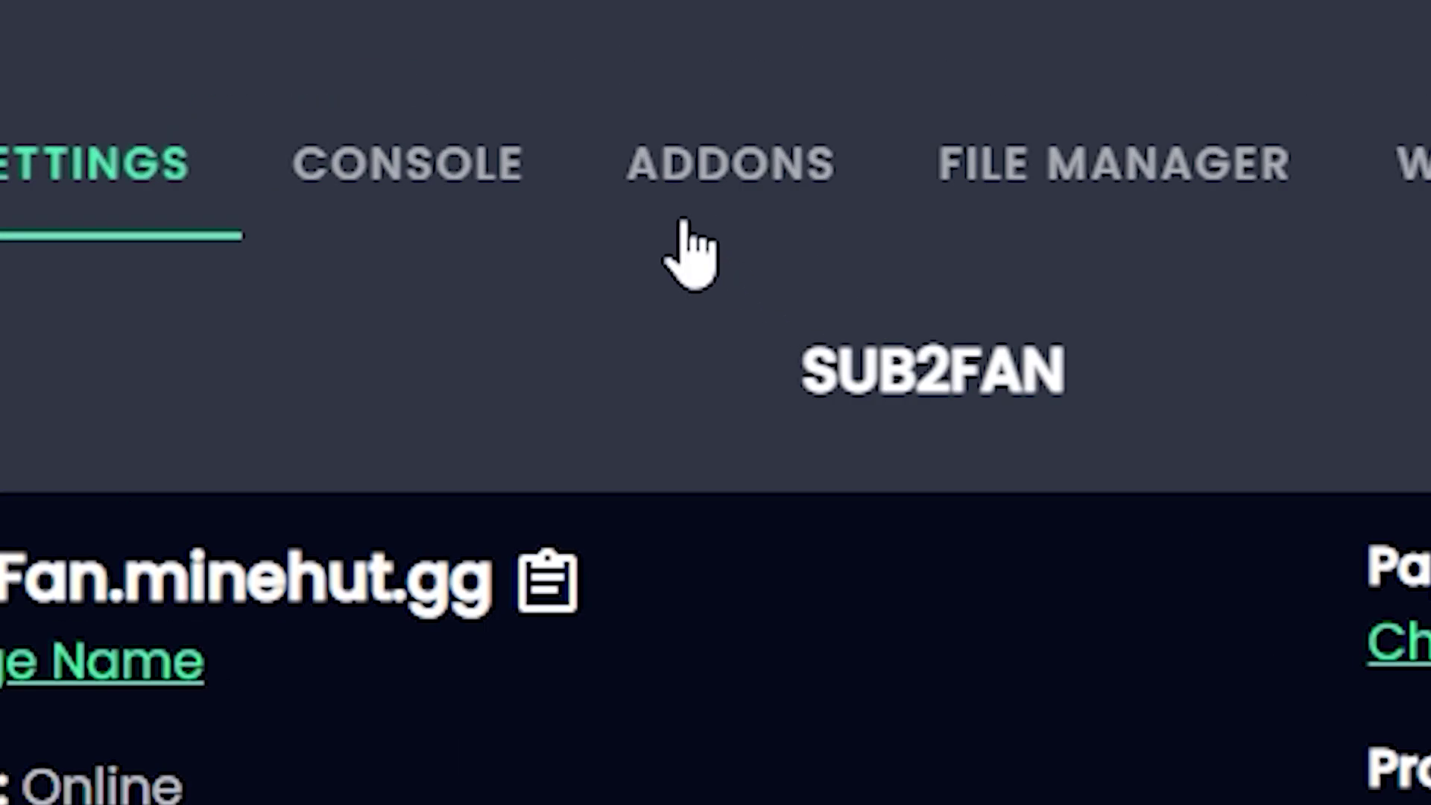
Search the server's add-ons for "multiver".
click(631, 51)
scroll(668, 365, down, 6)
click(642, 325)
text(mult)
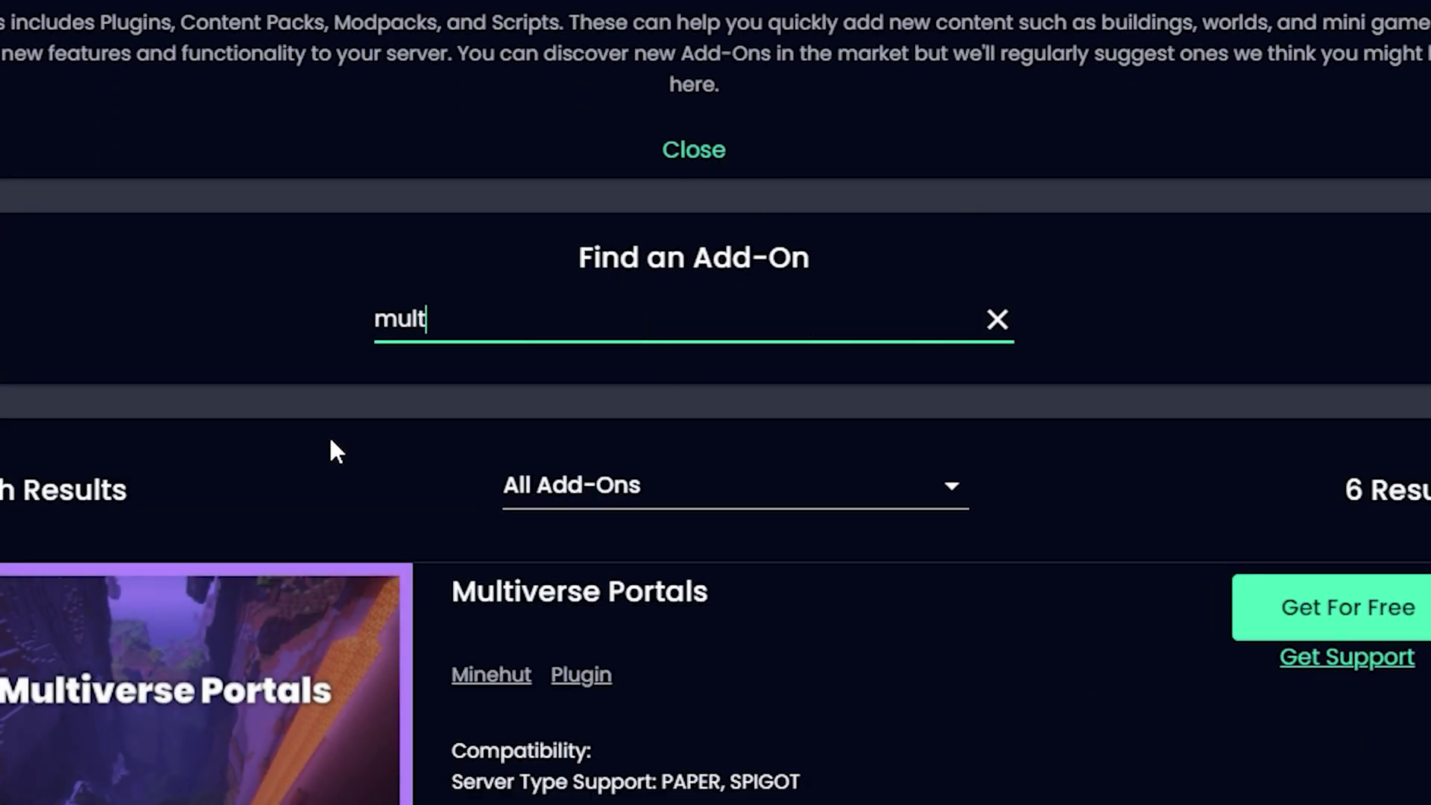
text(iver)
scroll(716, 657, down, 6)
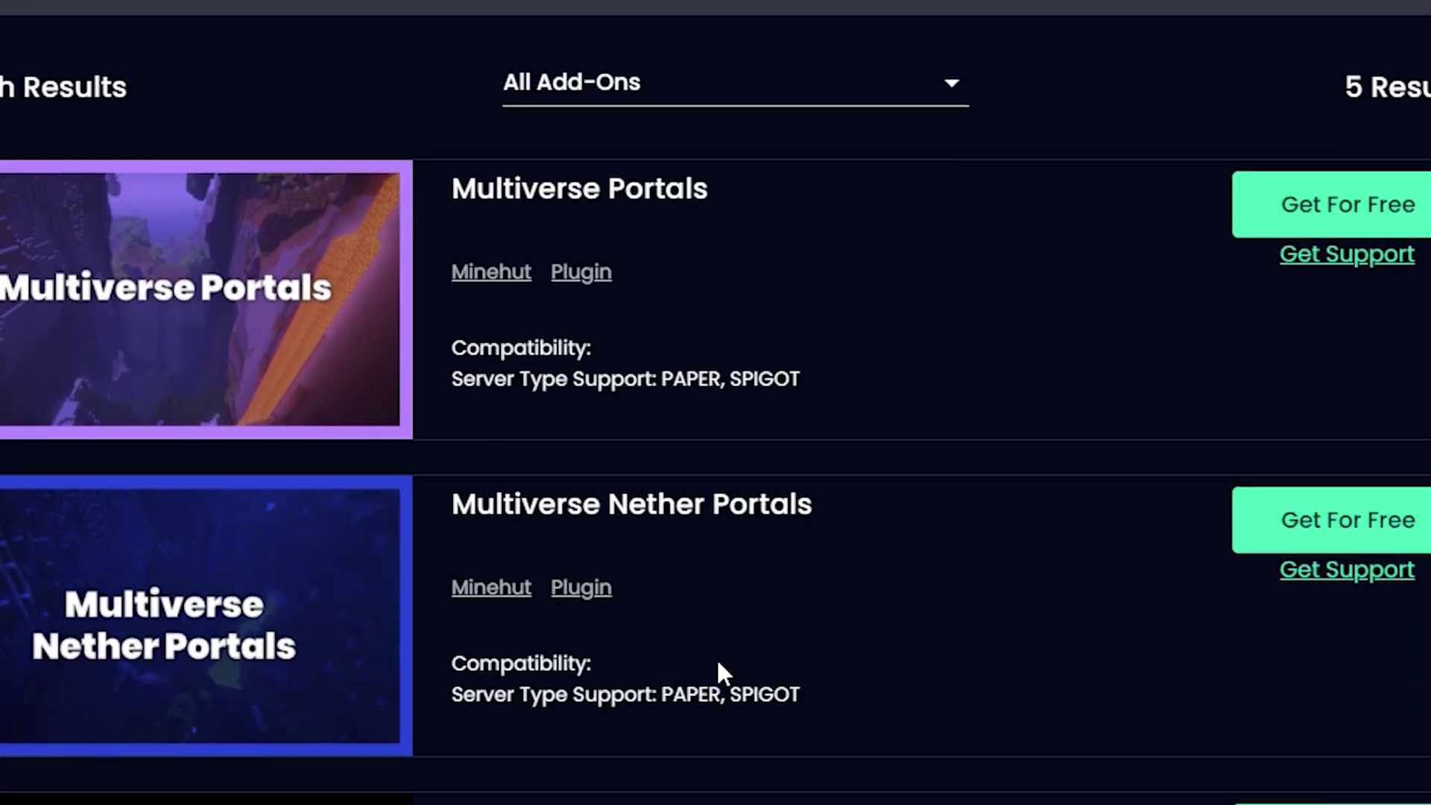
Get the free Multiverse plugin from the search results and install it on the server.
scroll(730, 661, down, 7)
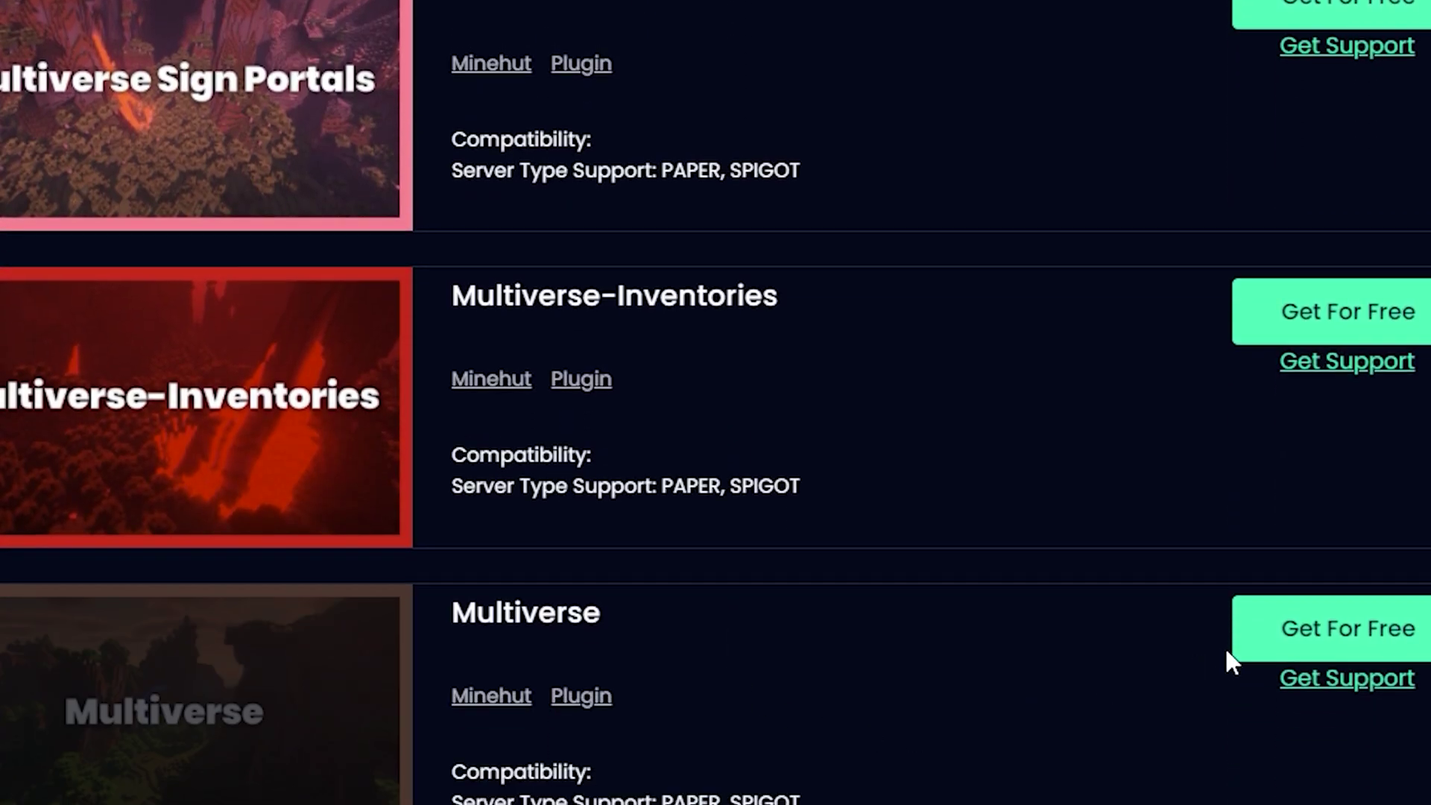
click(1274, 645)
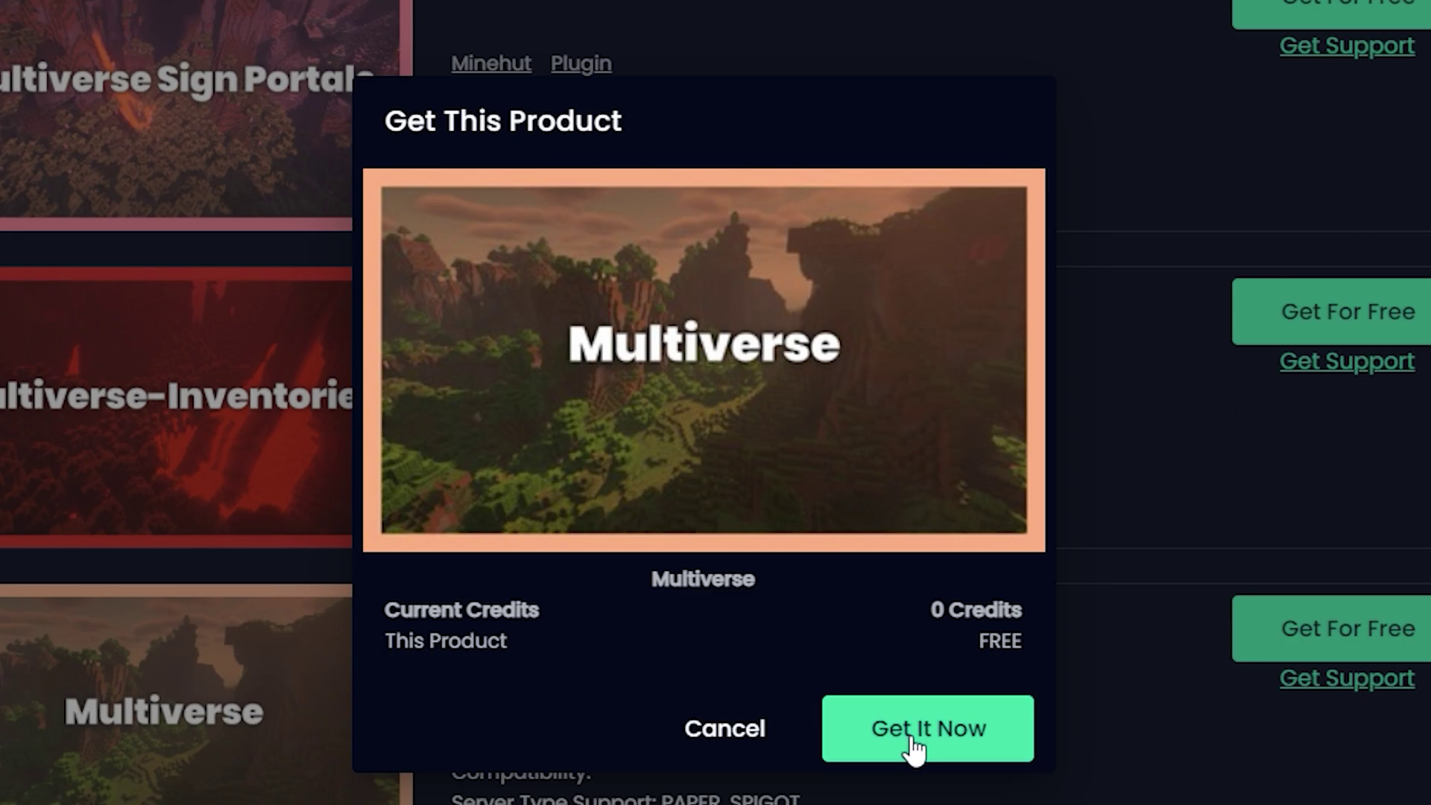
click(914, 745)
click(912, 720)
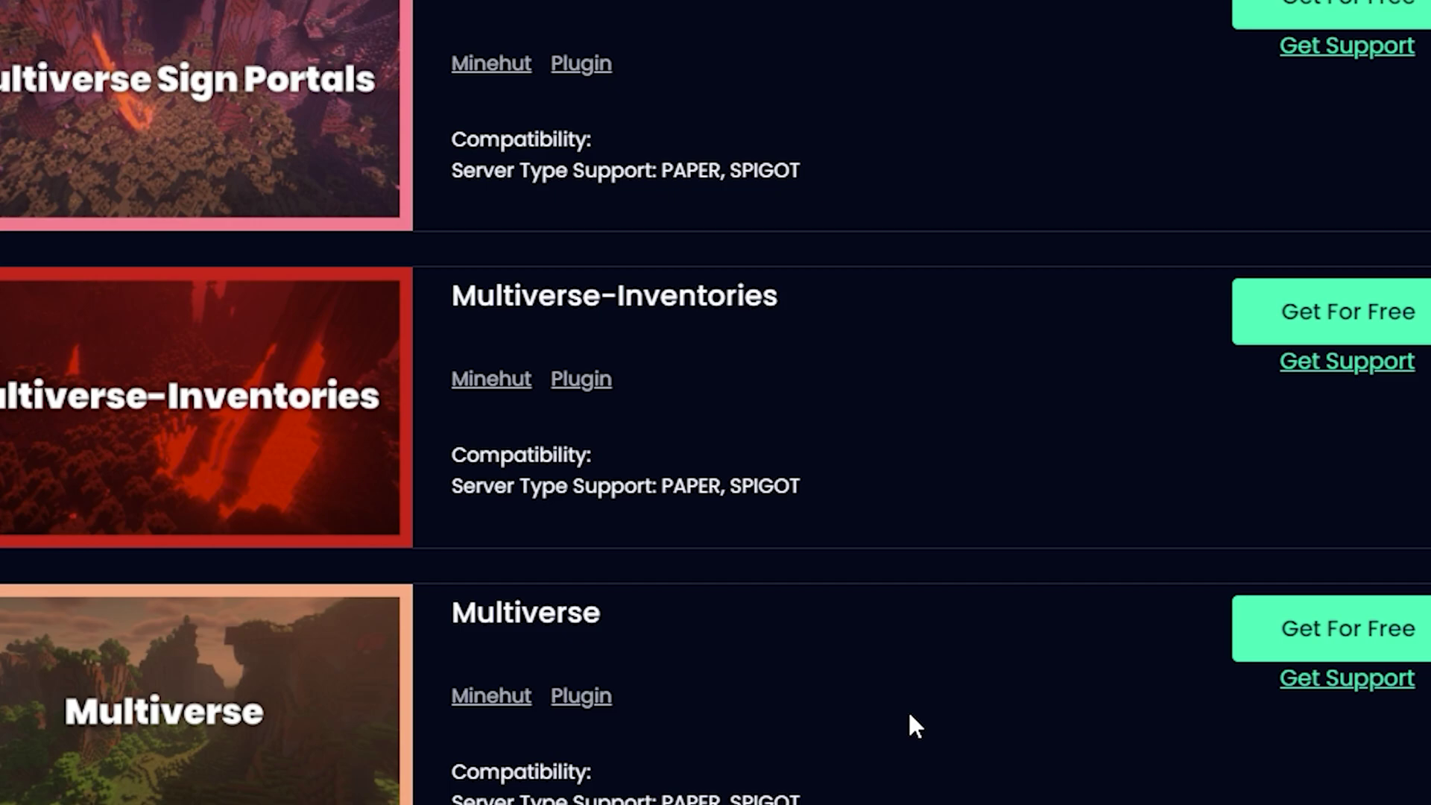
Search the add-ons for "voidge", then get the free VoidGenerator plugin and install it on the server.
drag(470, 485, 283, 495)
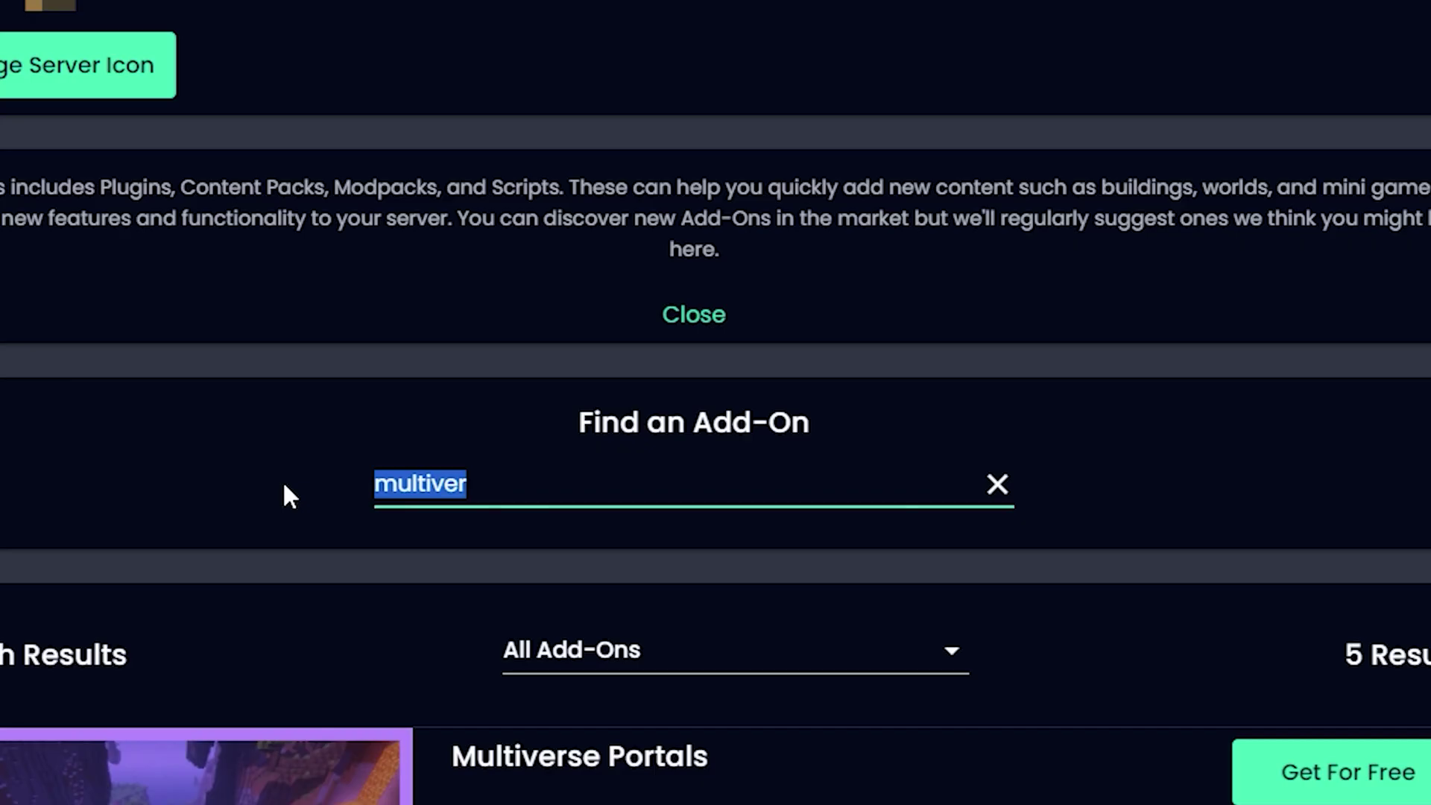
text(voidge)
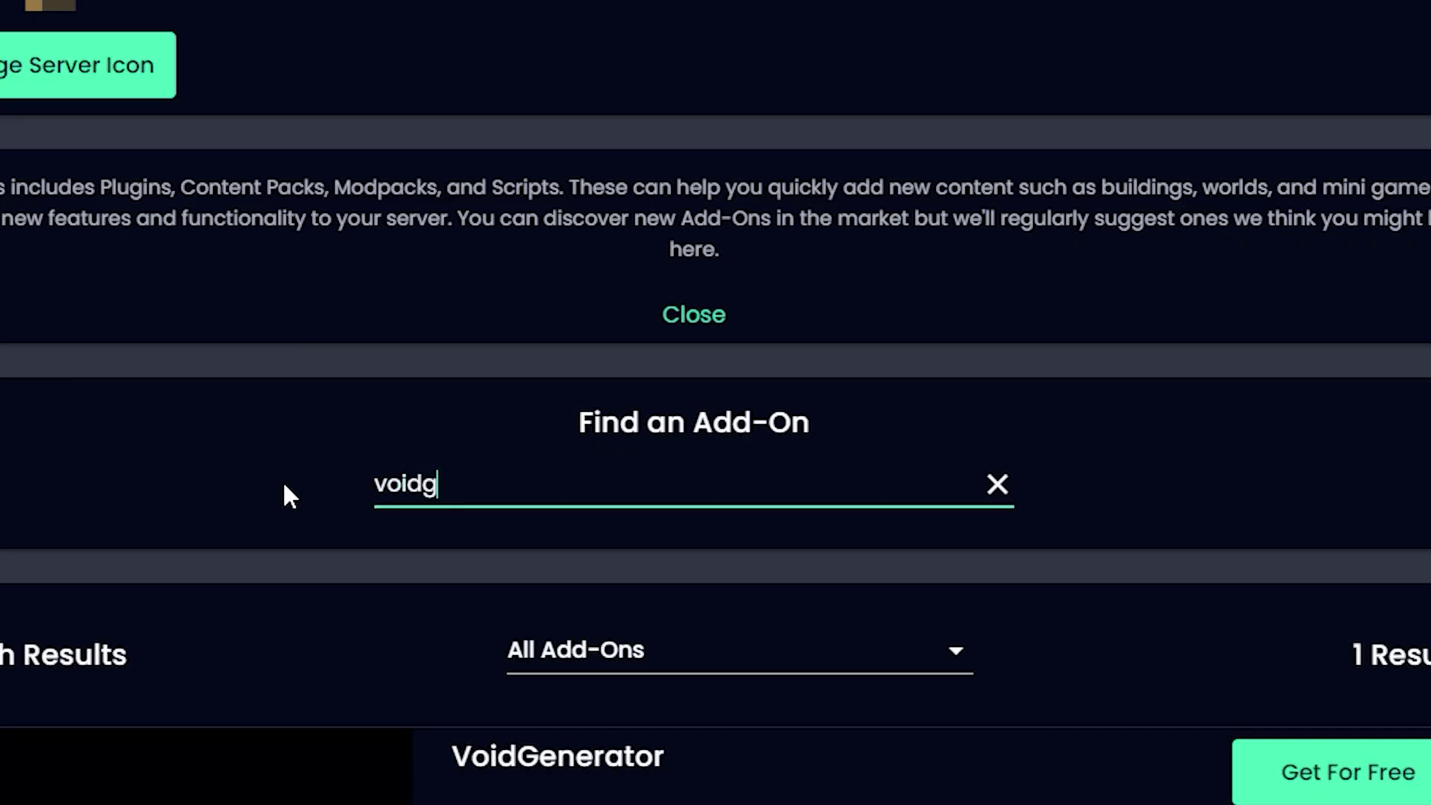
scroll(596, 700, down, 2)
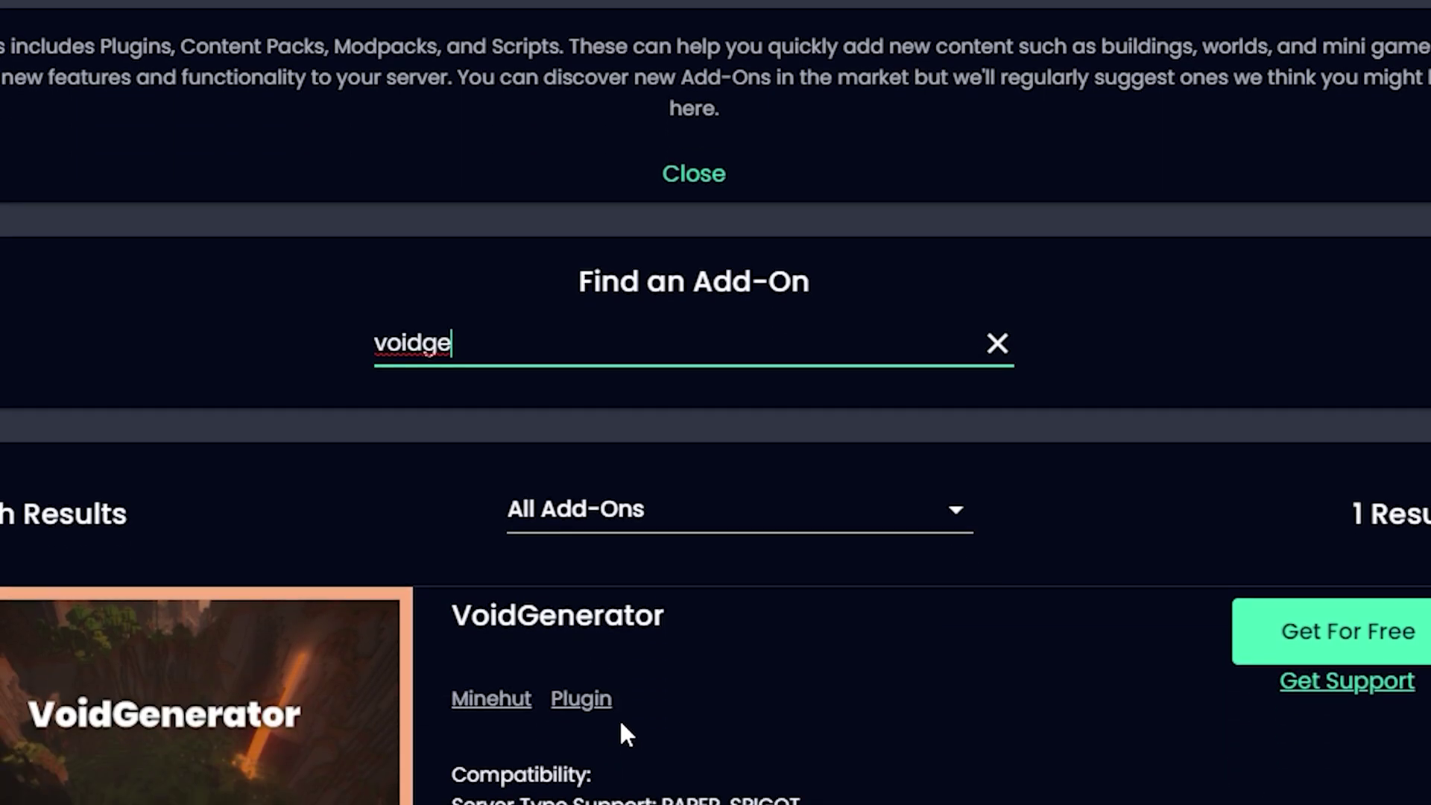
click(1274, 632)
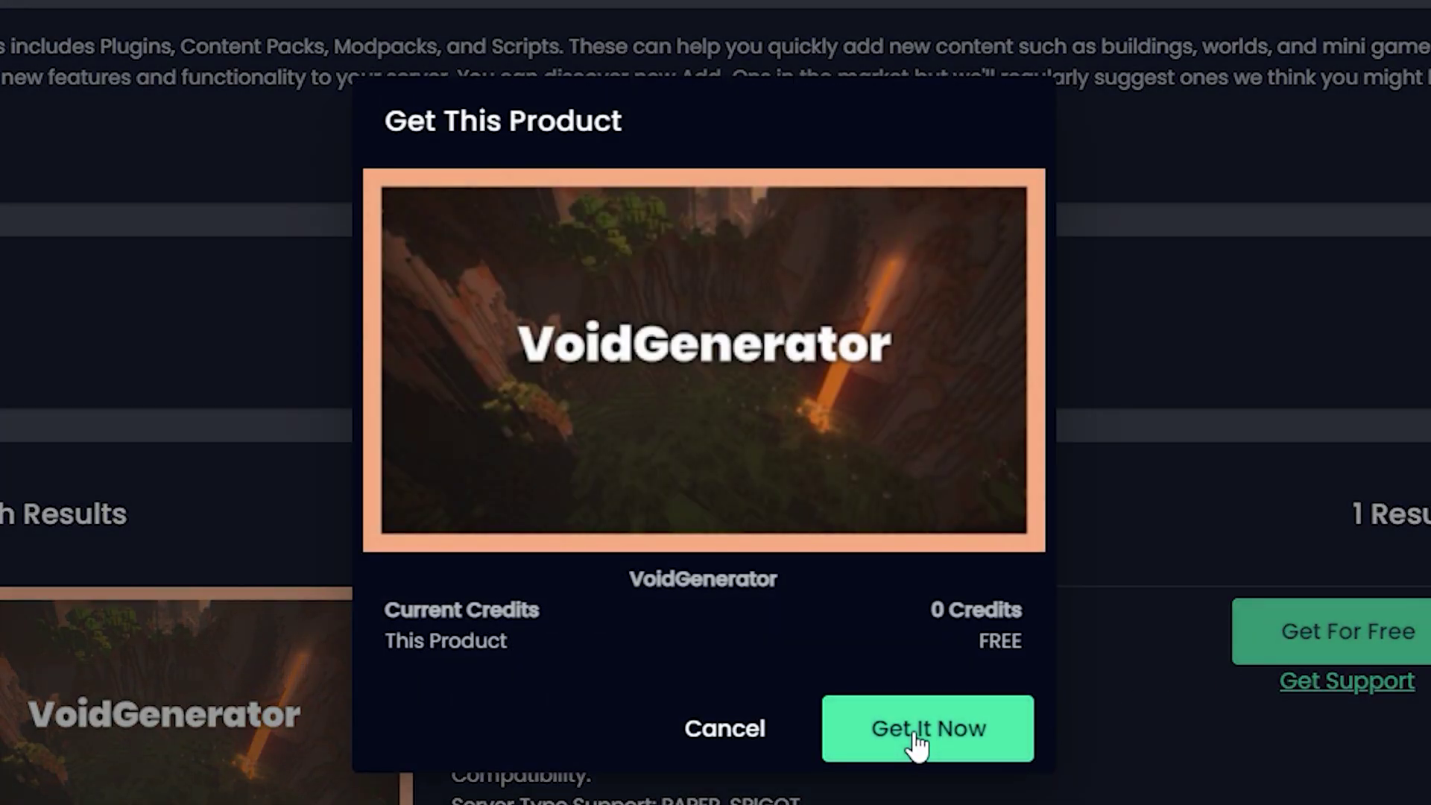
click(917, 742)
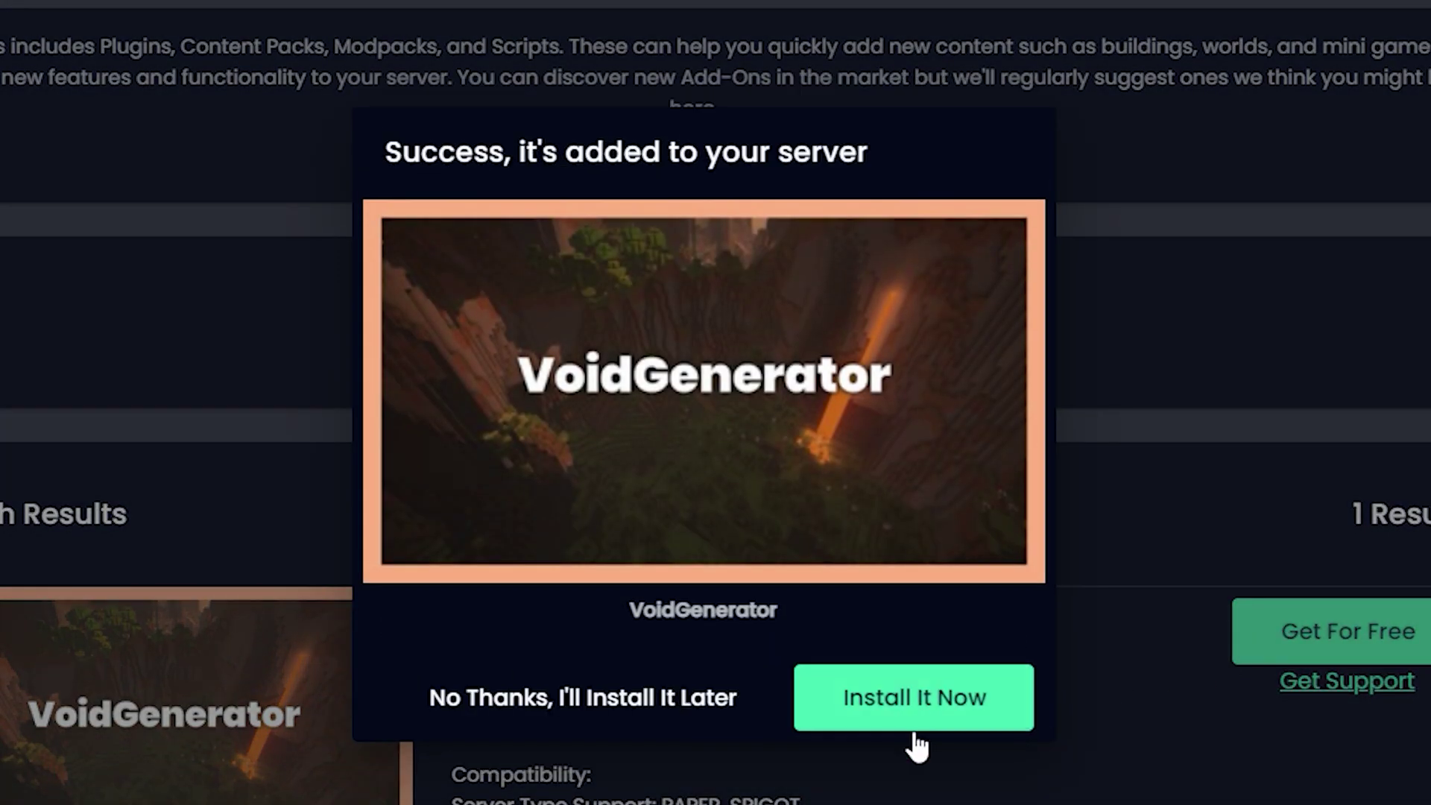
click(915, 736)
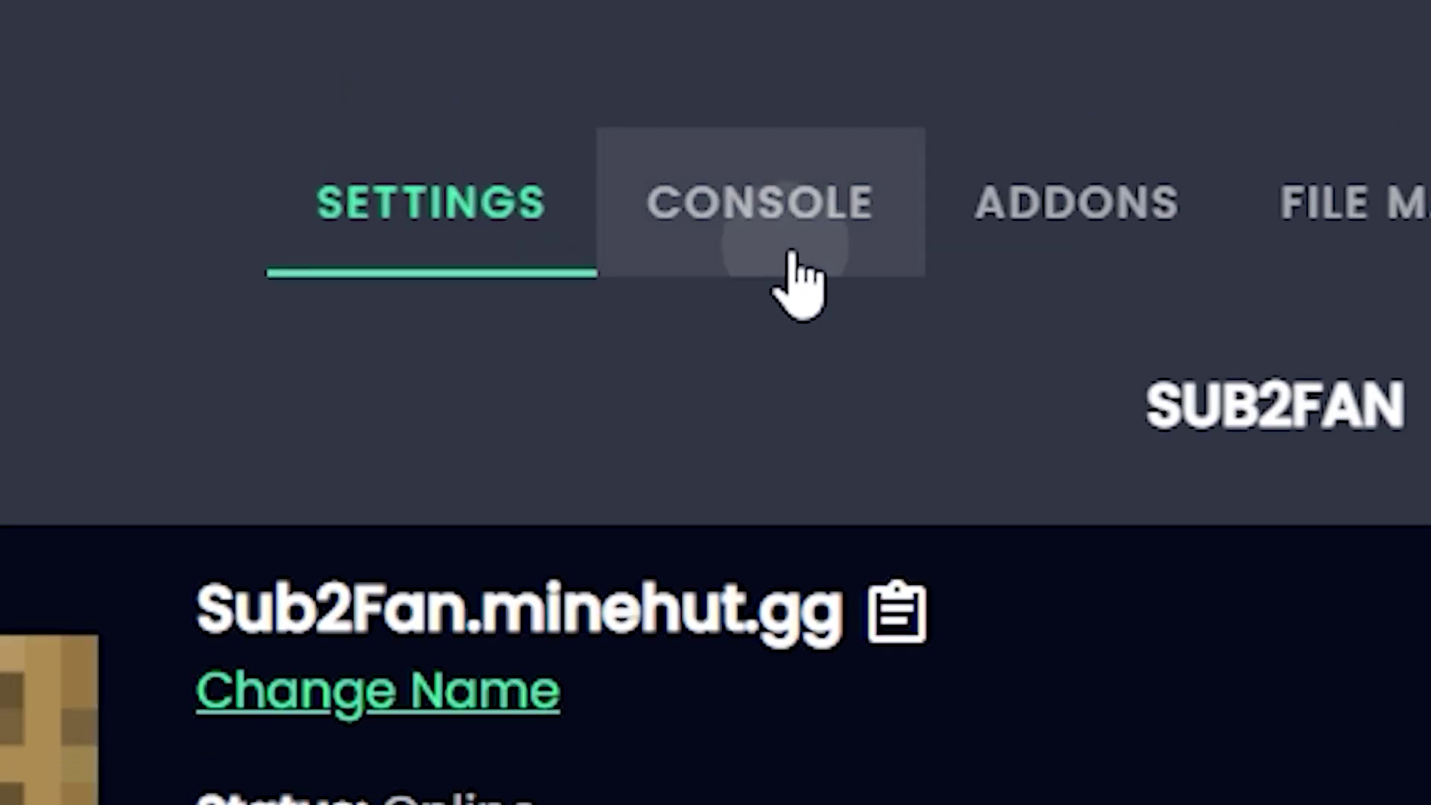
Grant operator rights in the server's live console by running op with the player's username.
click(522, 88)
scroll(674, 215, down, 5)
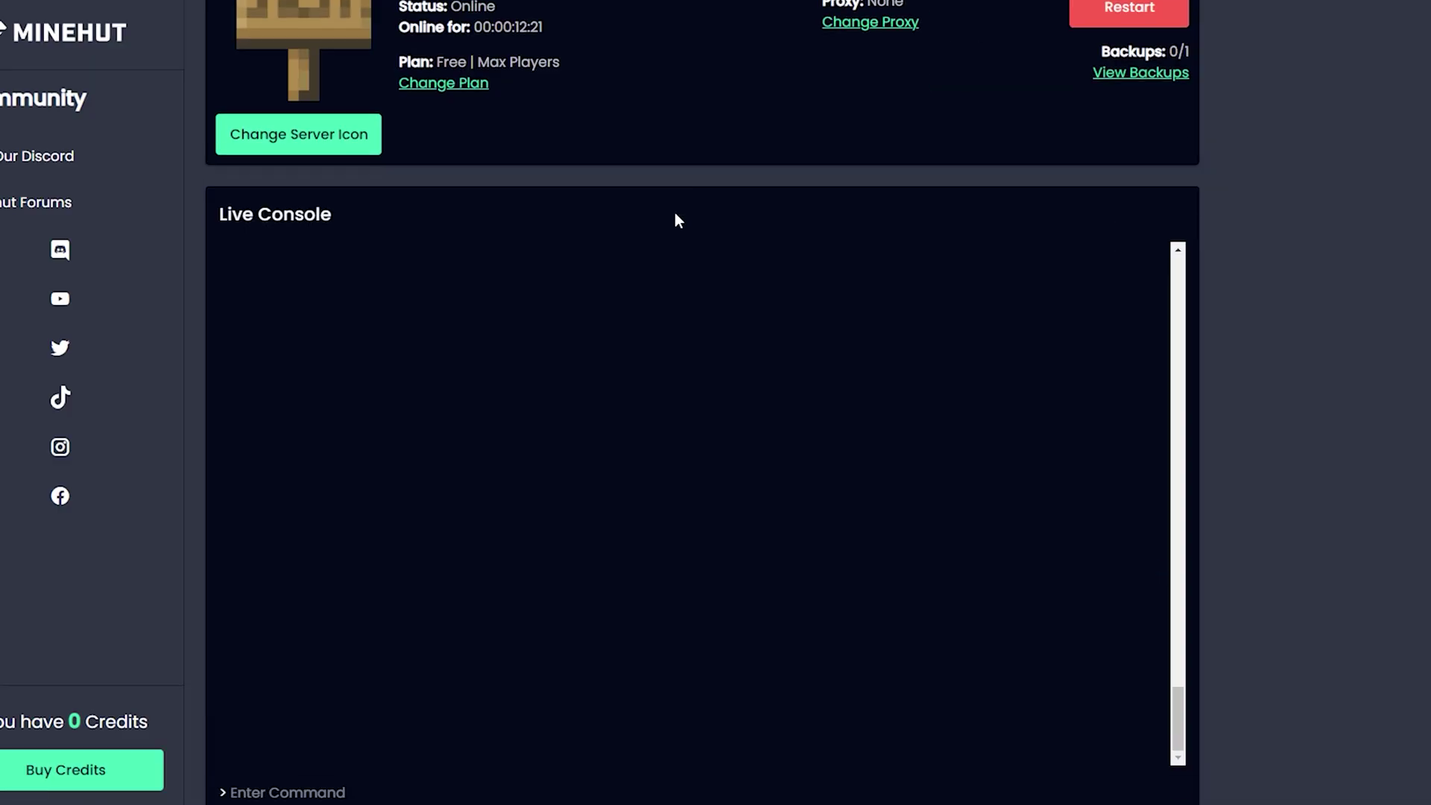
click(387, 693)
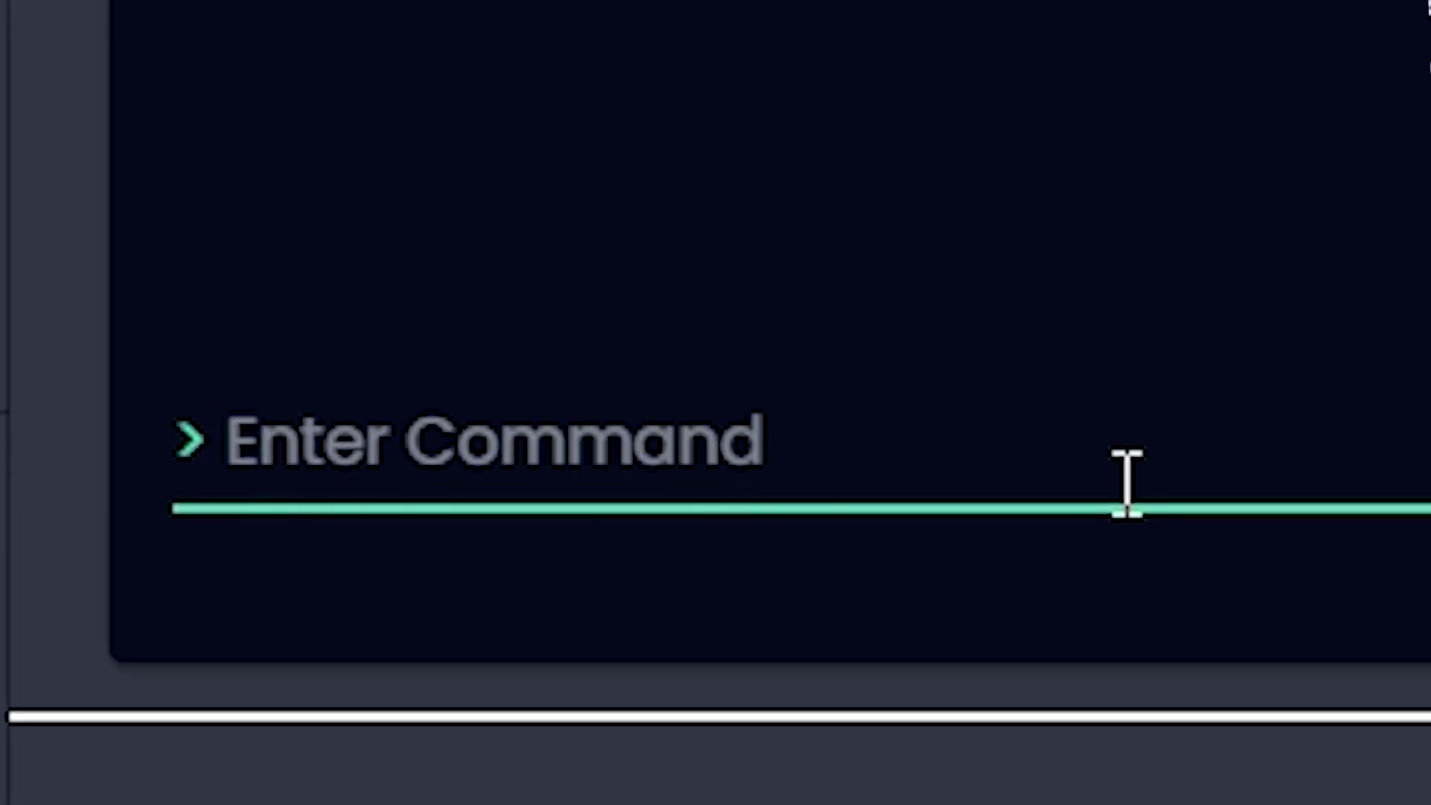
text(op)
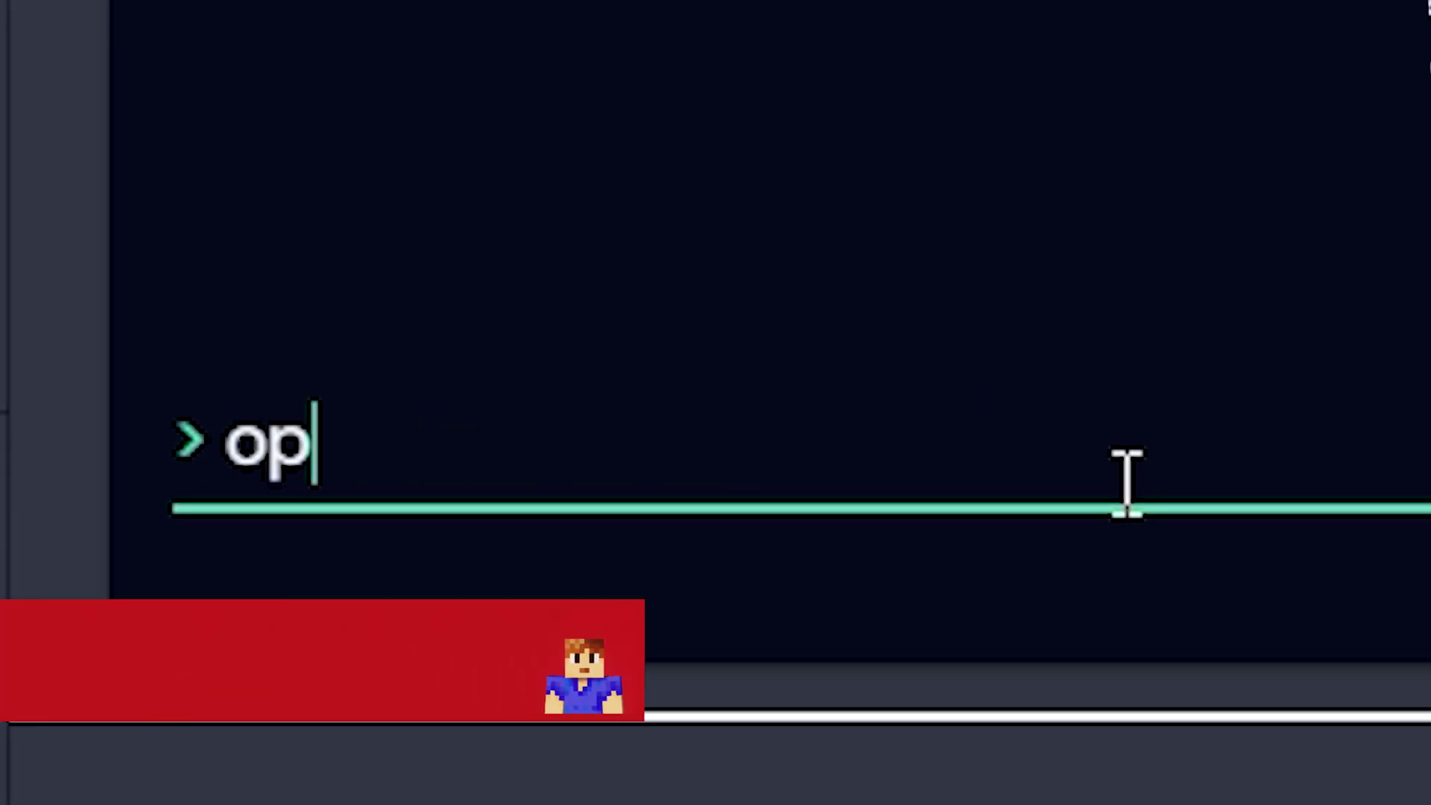
text( FanStaa)
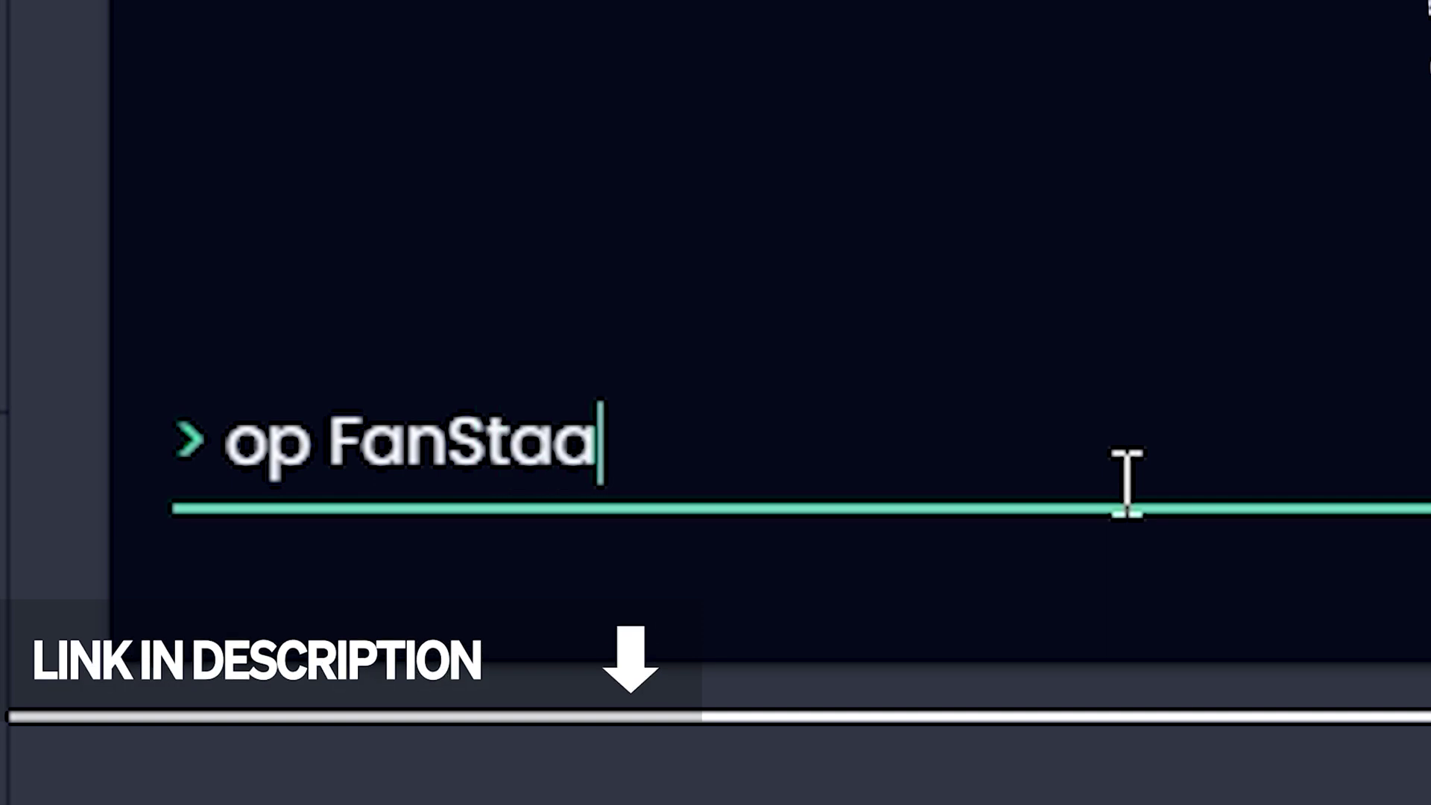
key(Return)
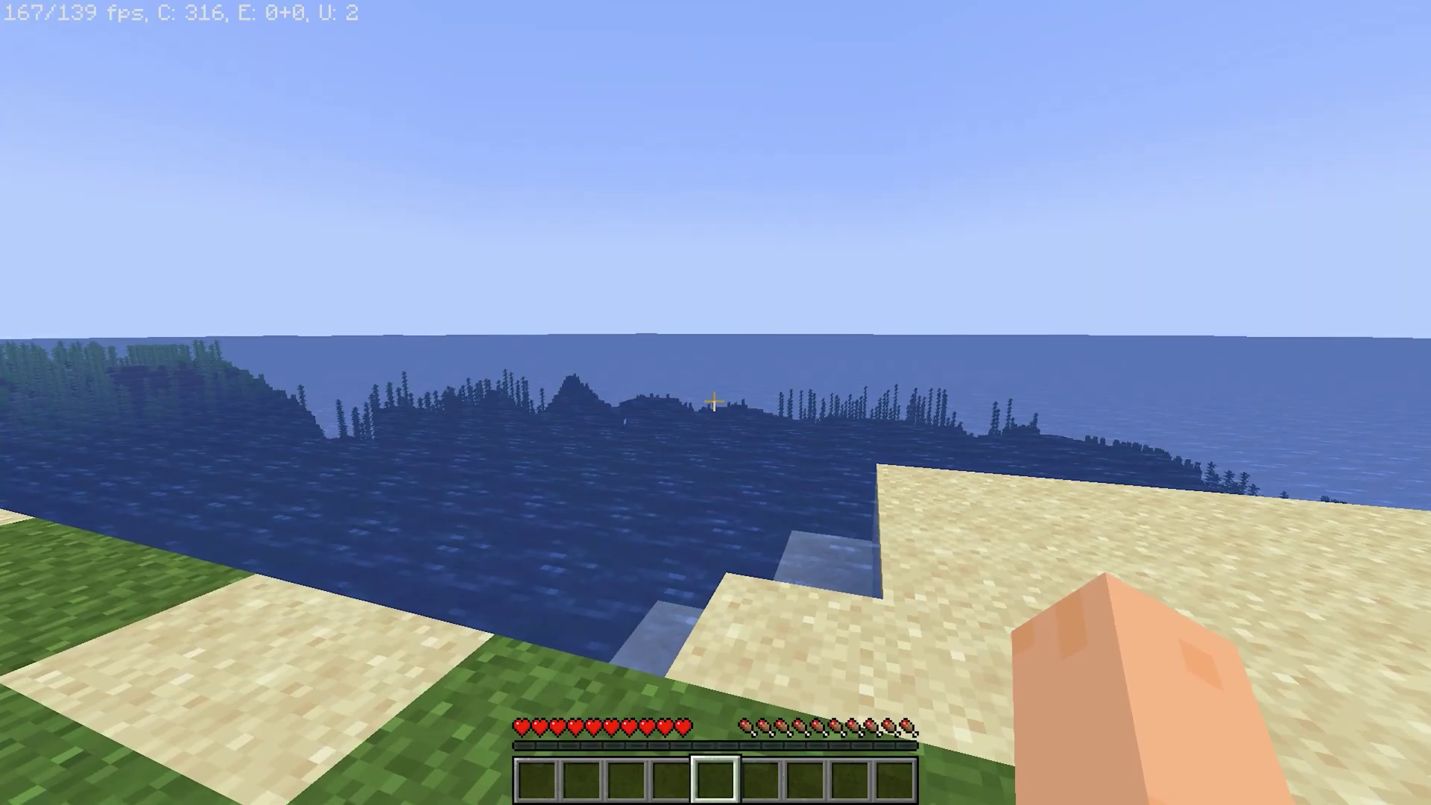
Switch to Minecraft and create the void world with /mv create Void NORMAL -g VoidGen -t FLAT.
key(slash)
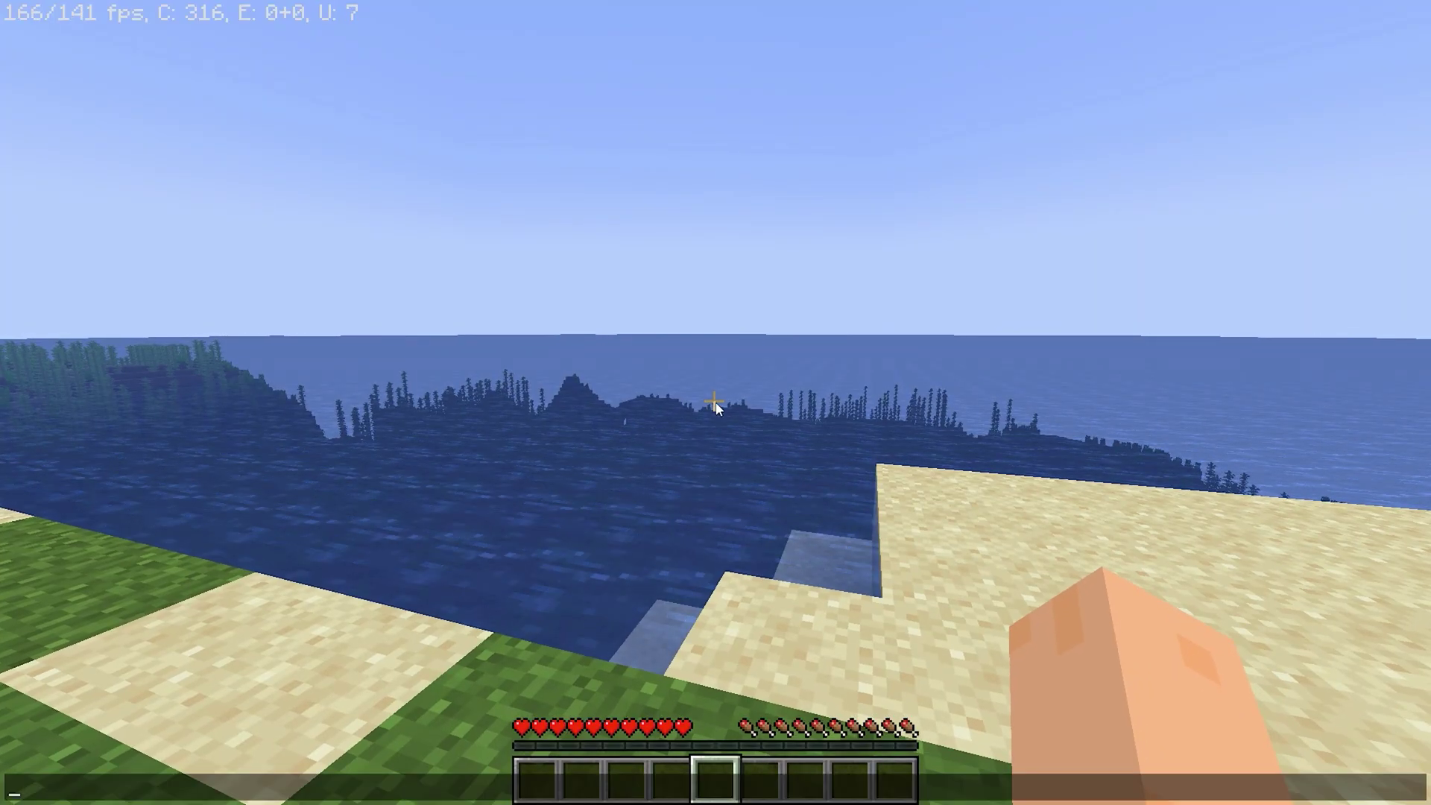
text(mv create)
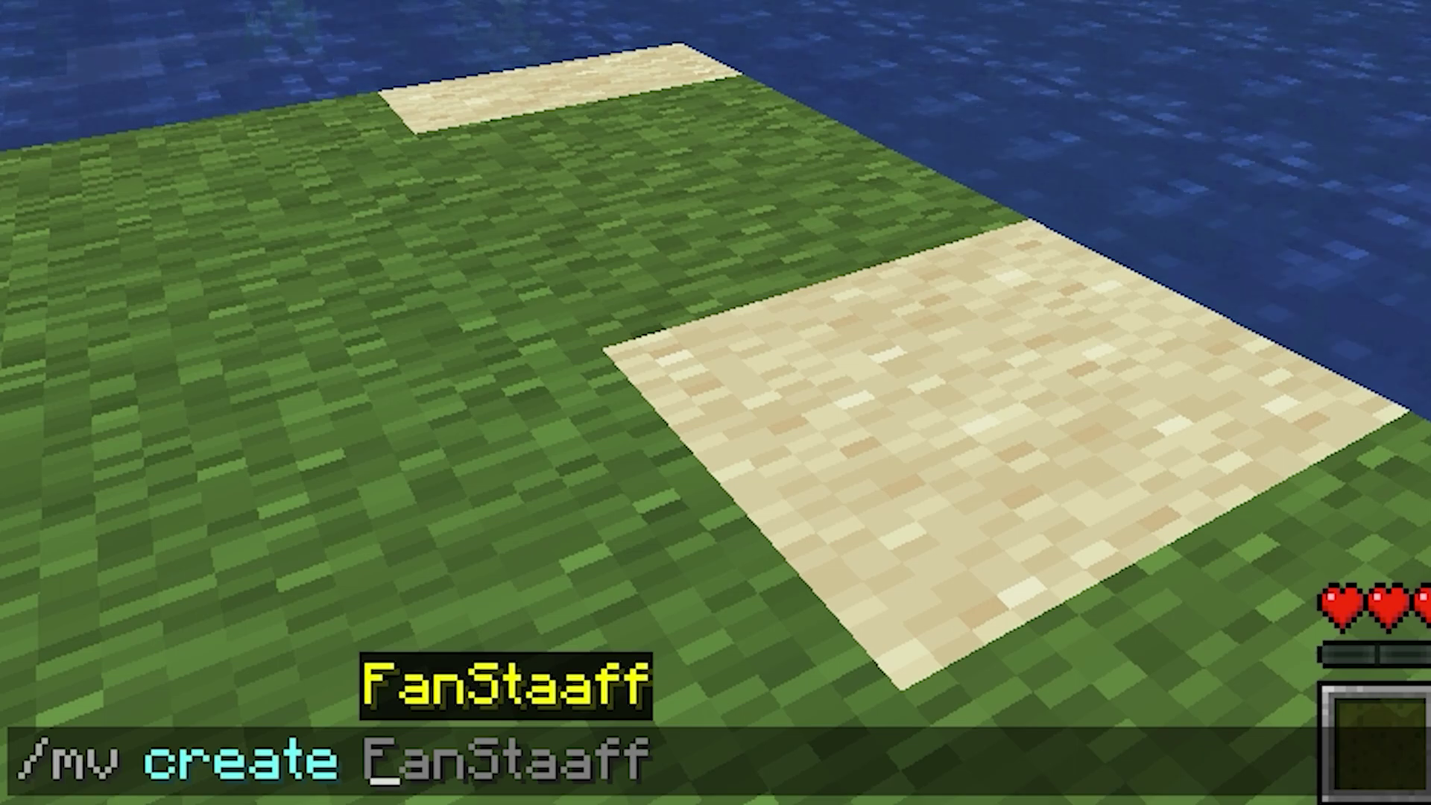
text(Void)
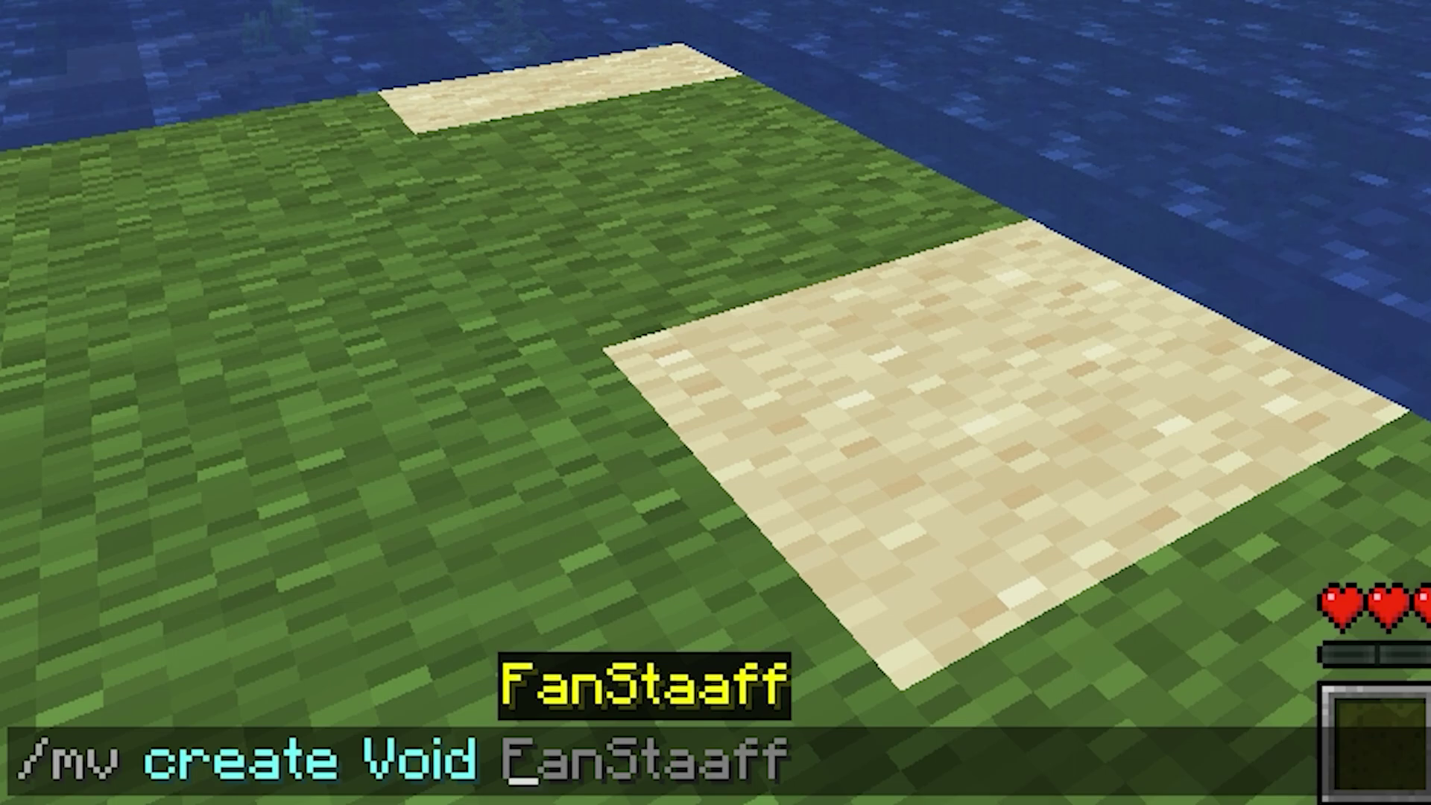
text(NORMAL )
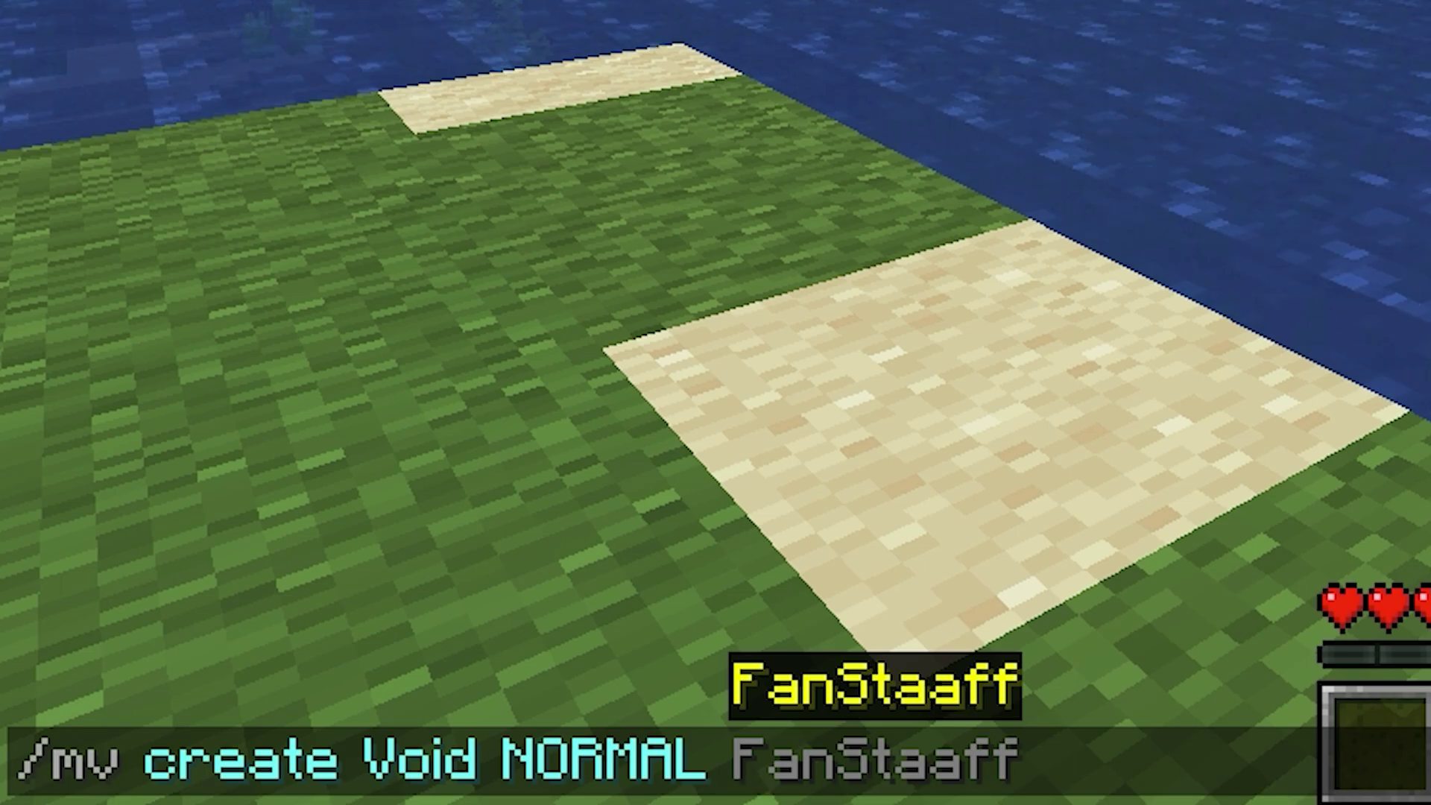
text(-g )
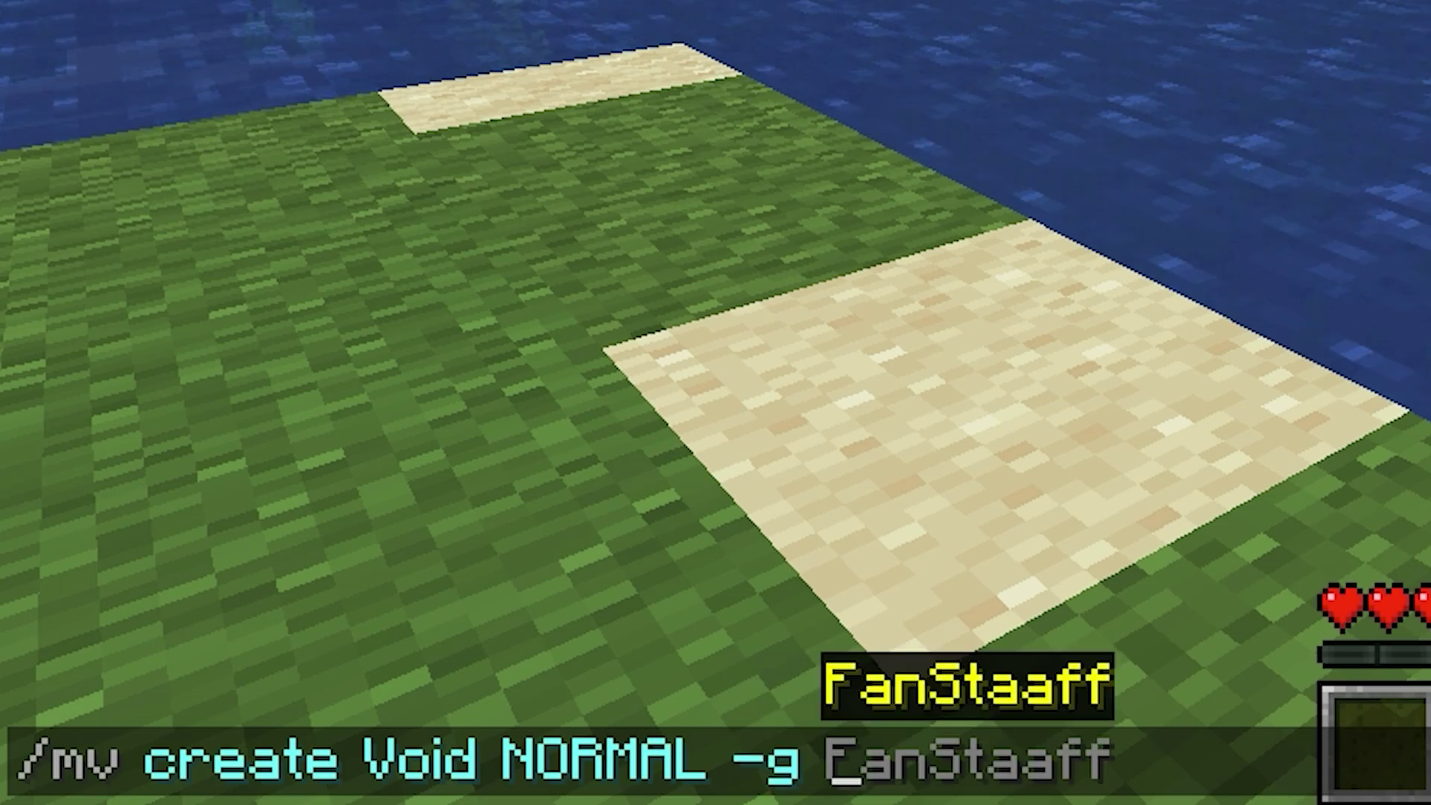
text(Void)
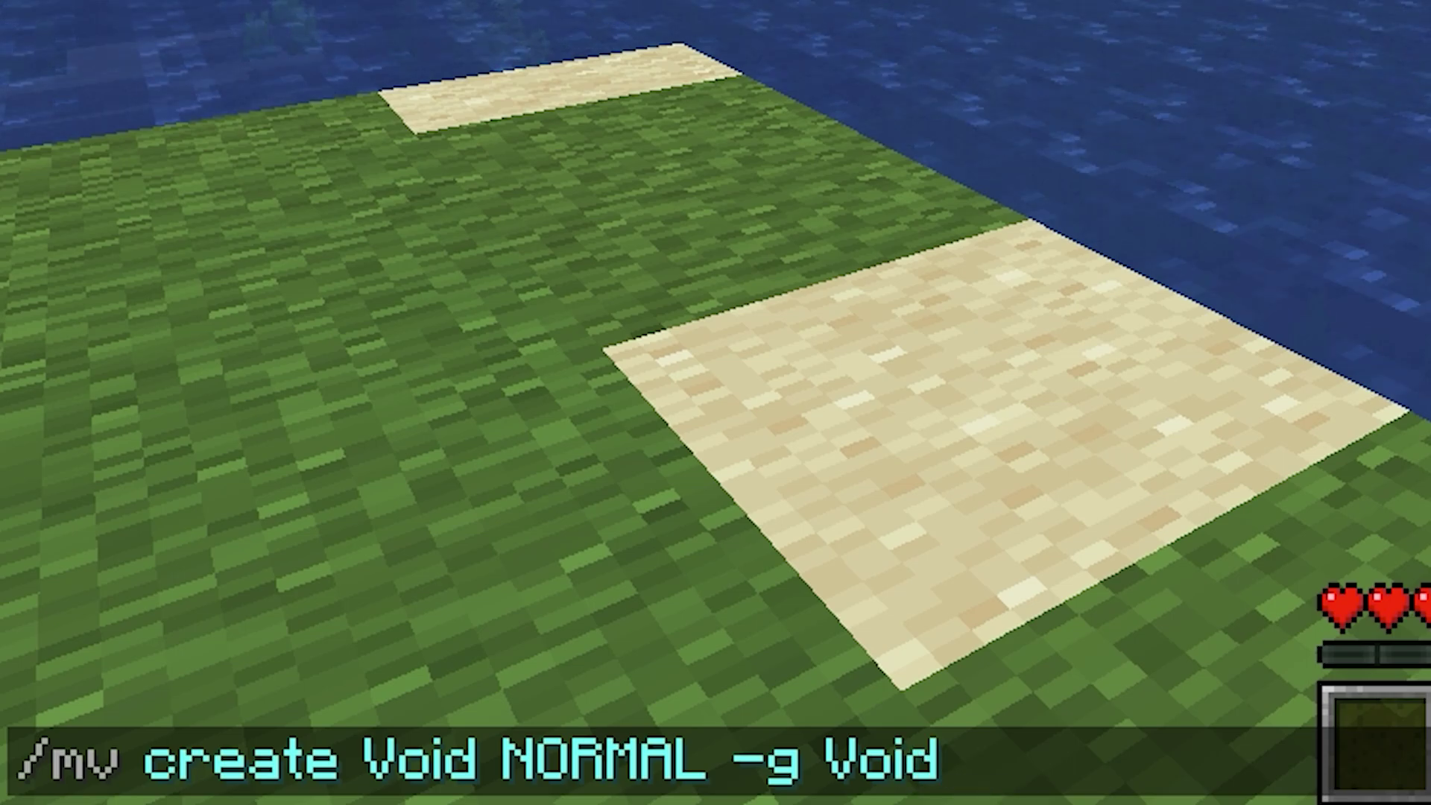
text(Gen -t FLAT)
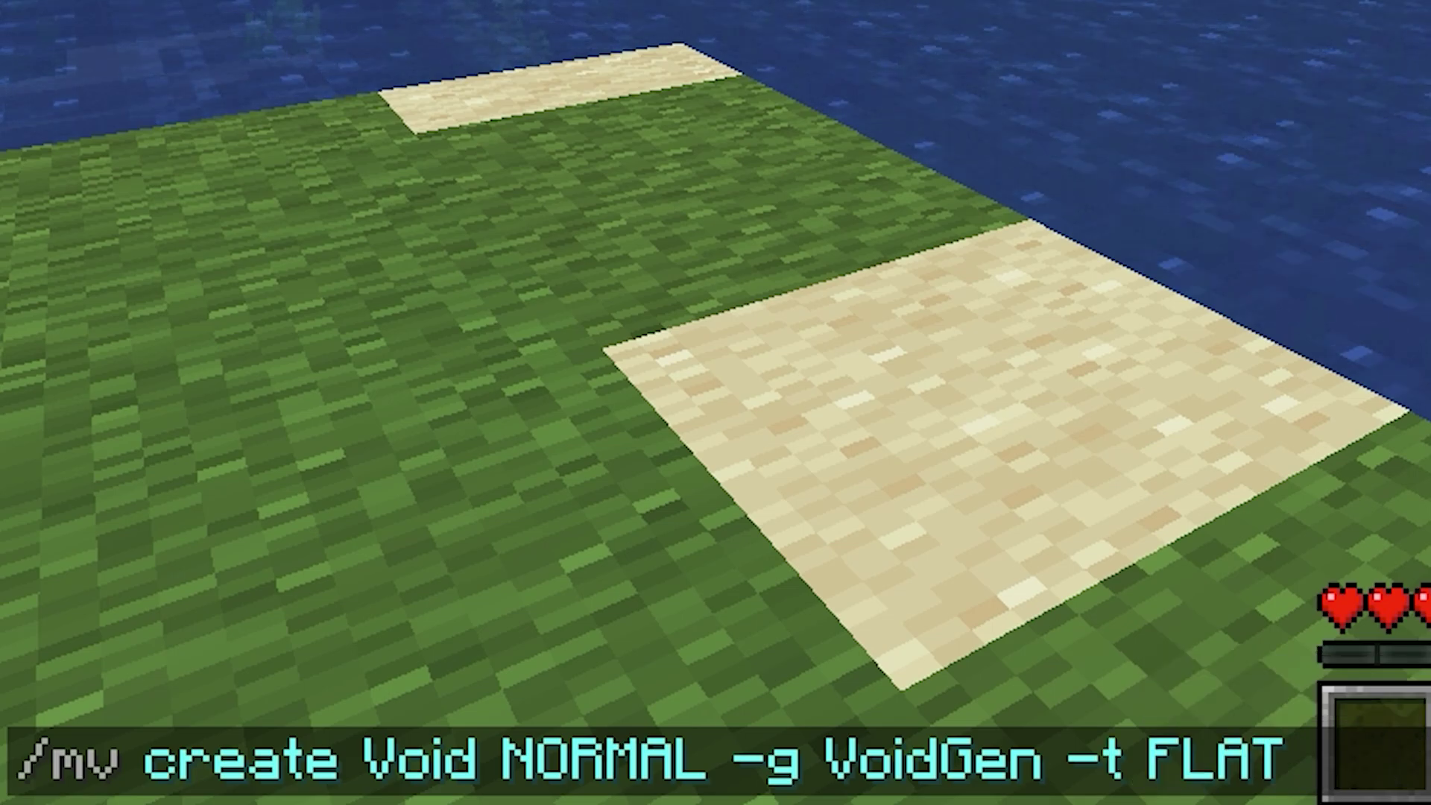
key(Return)
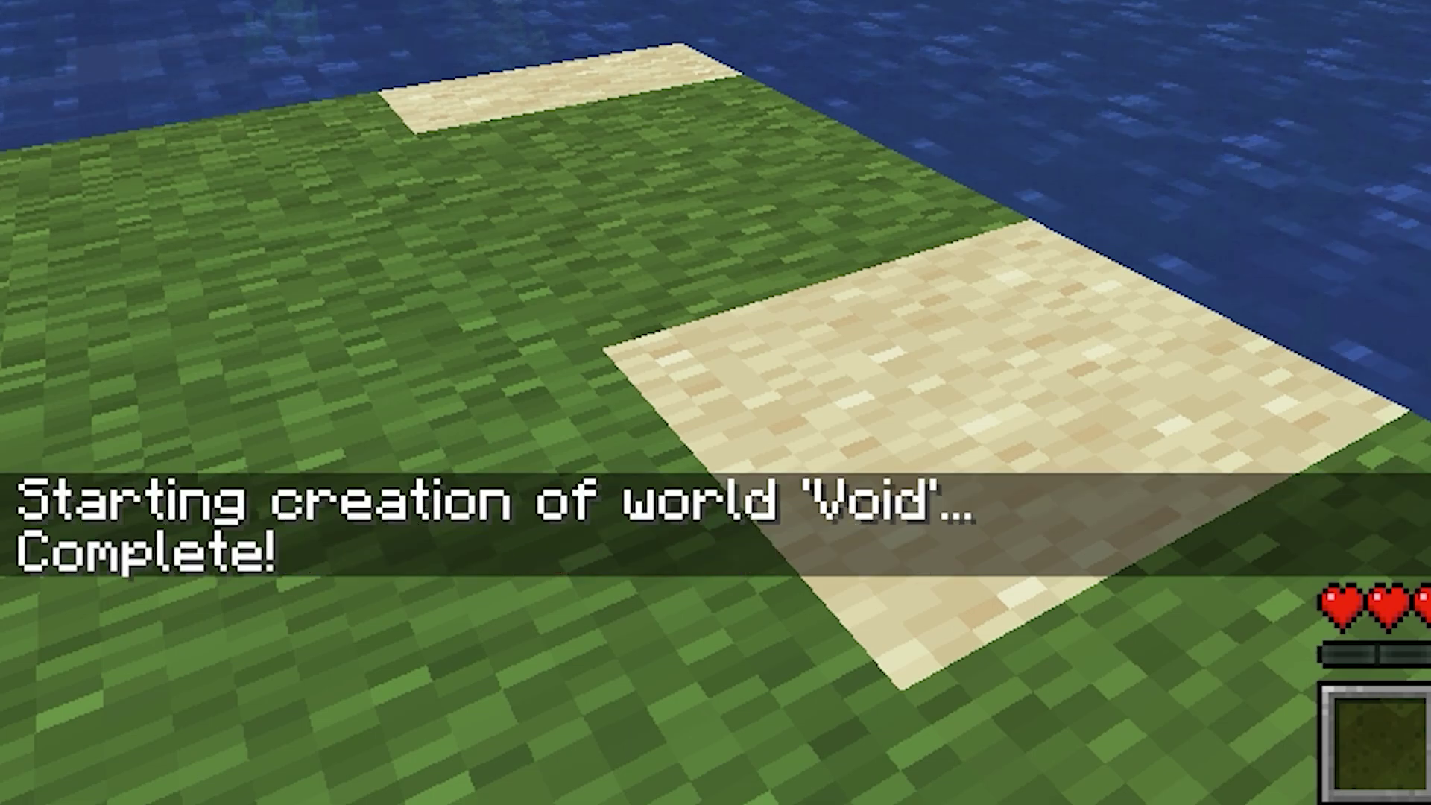
Set the player's own game mode to creative with a chat command.
key(slash)
text(?)
key(BackSpace)
text(game)
key(Tab)
text(creative)
key(Return)
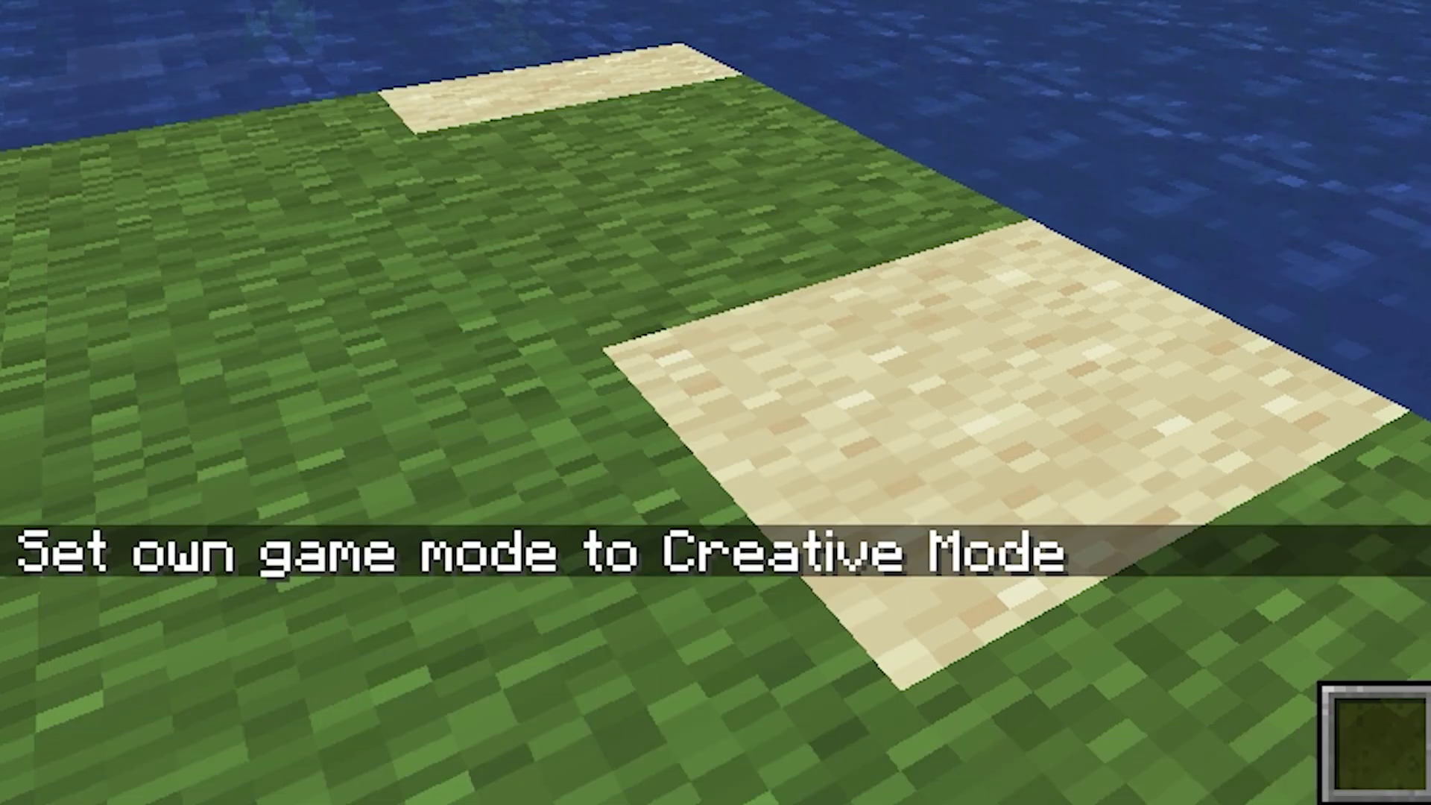
Teleport to the new world with the command /mvtp Void.
key(slash)
text(?)
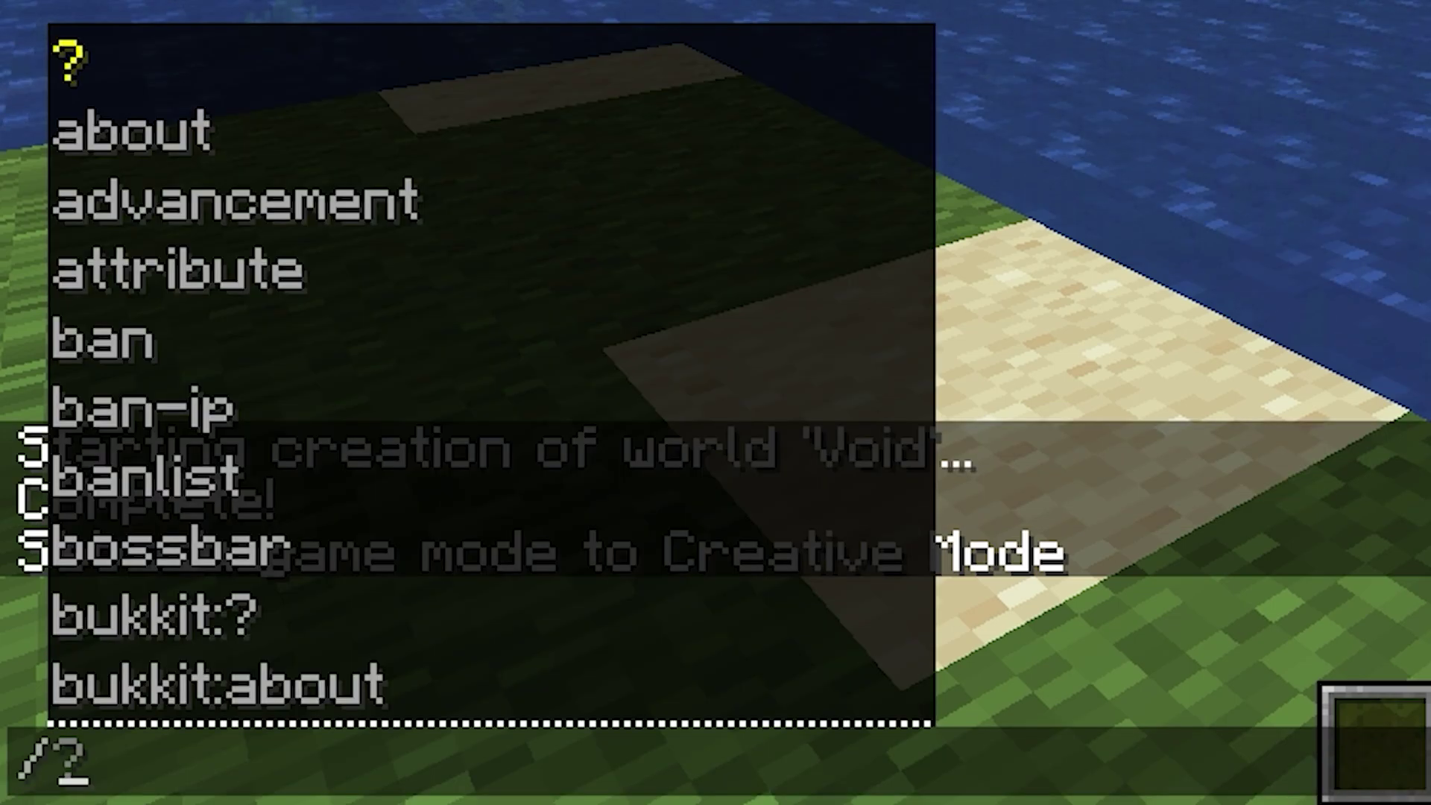
key(BackSpace)
text(mvtp V)
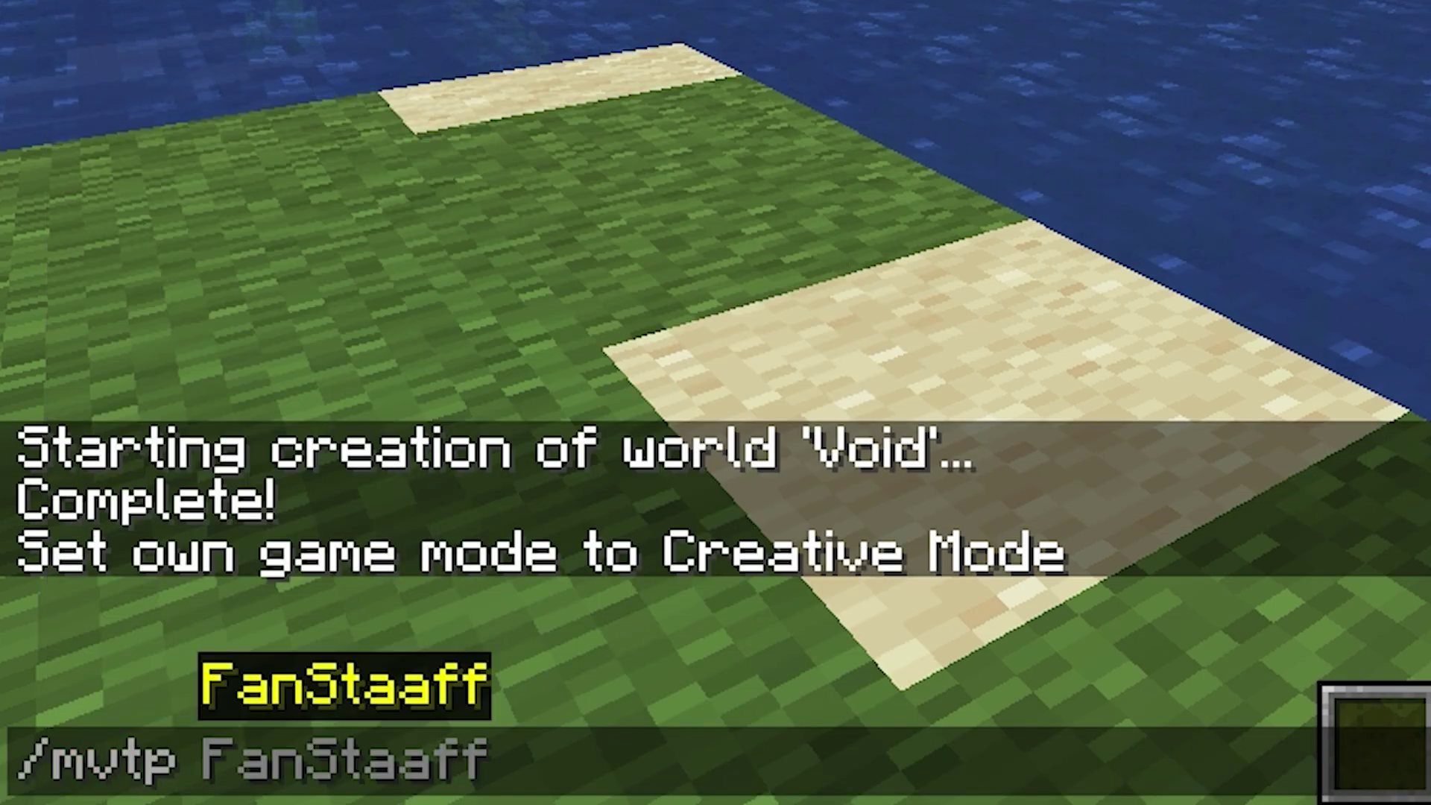
text(oid)
key(Return)
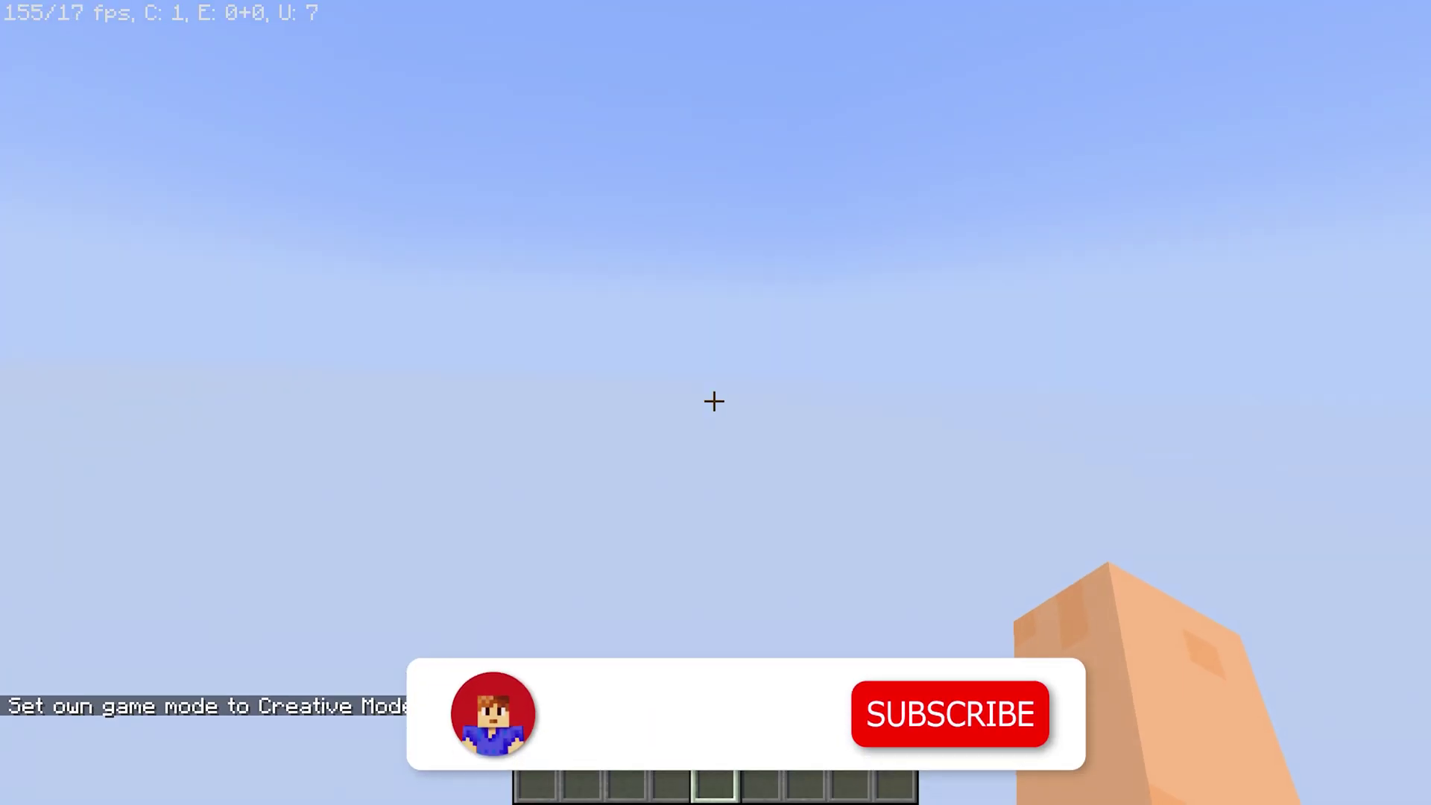
Inspect the empty world around the bedrock spawn block in third-person view with the HUD hidden.
key(F5)
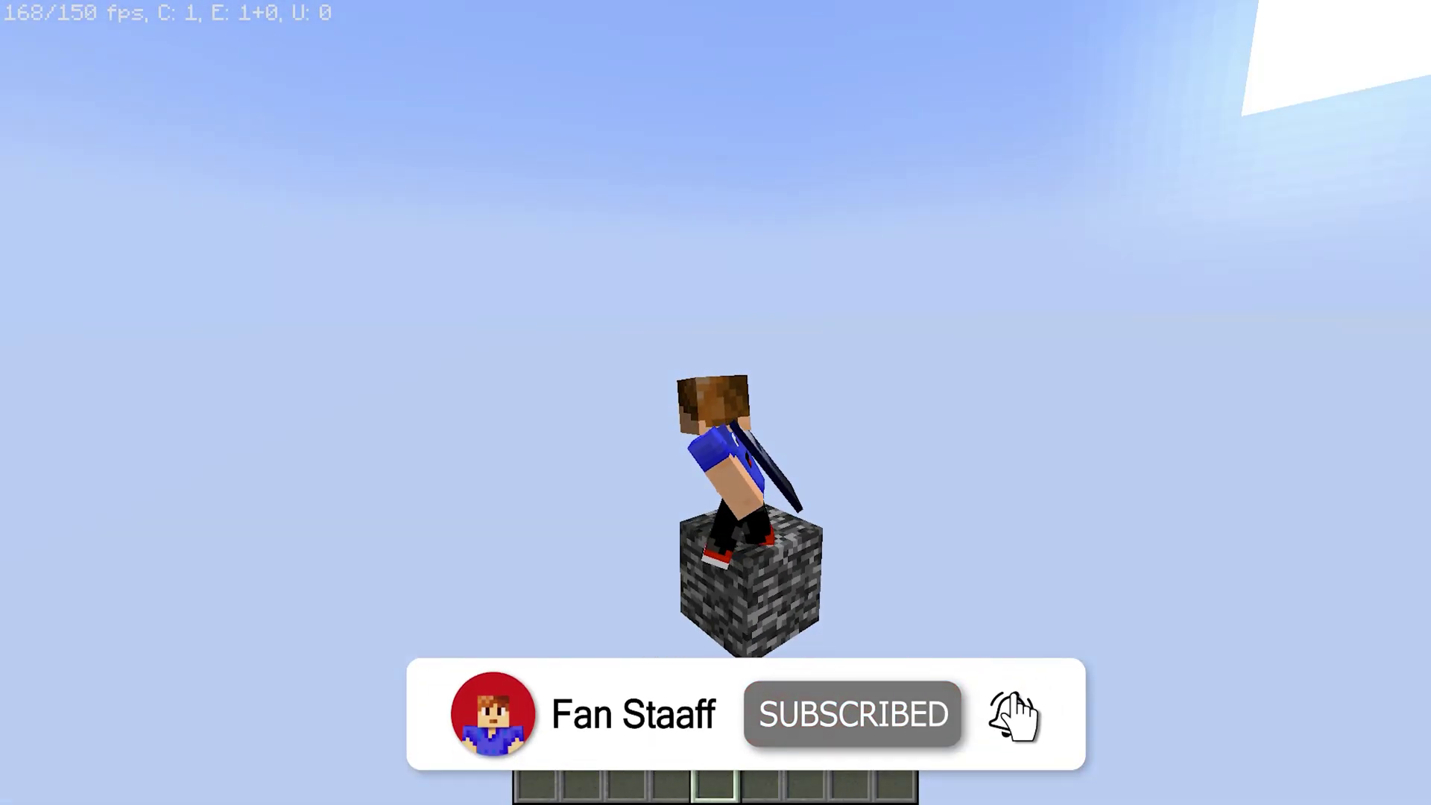
key(F5)
key(F5)
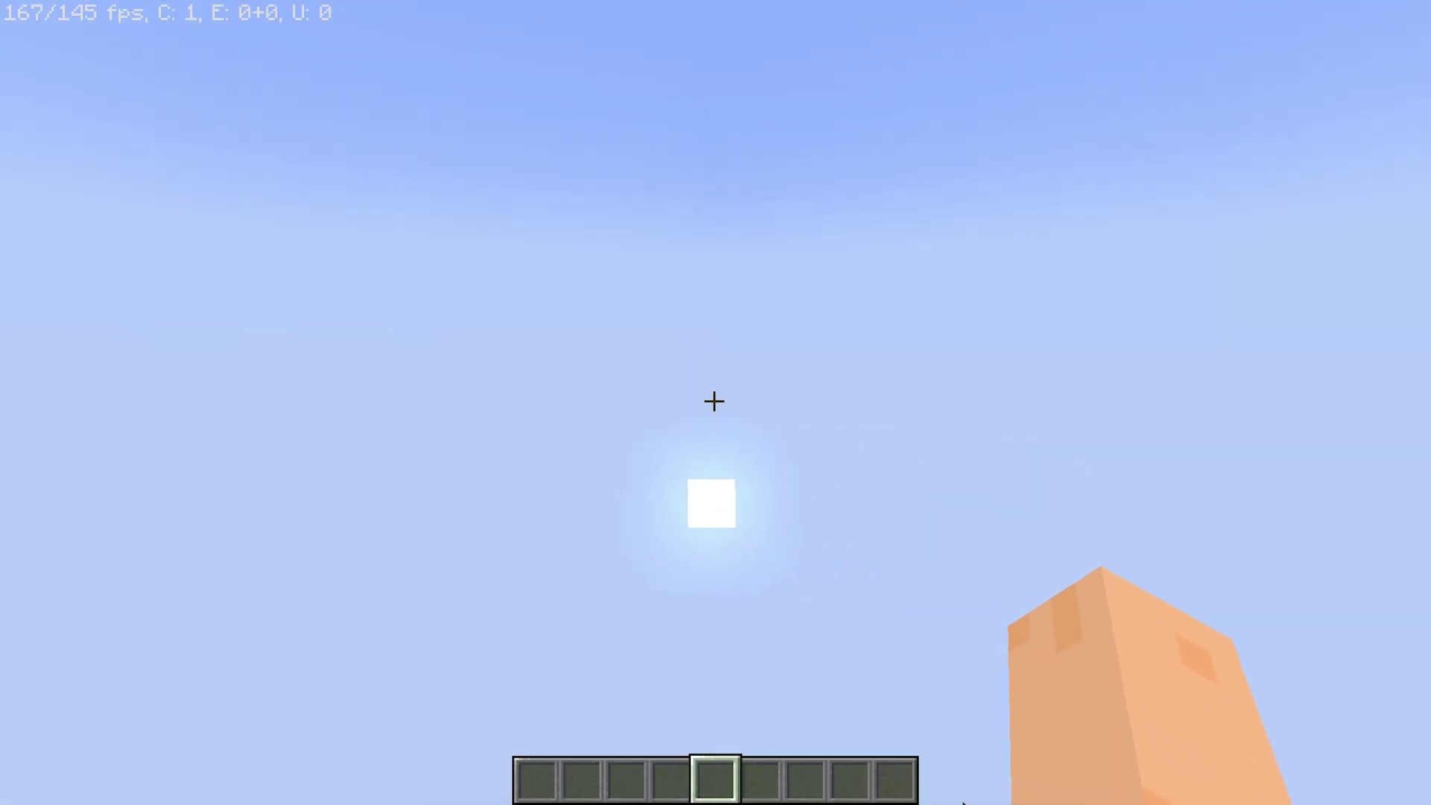
key(F1)
key(F5)
key(s)
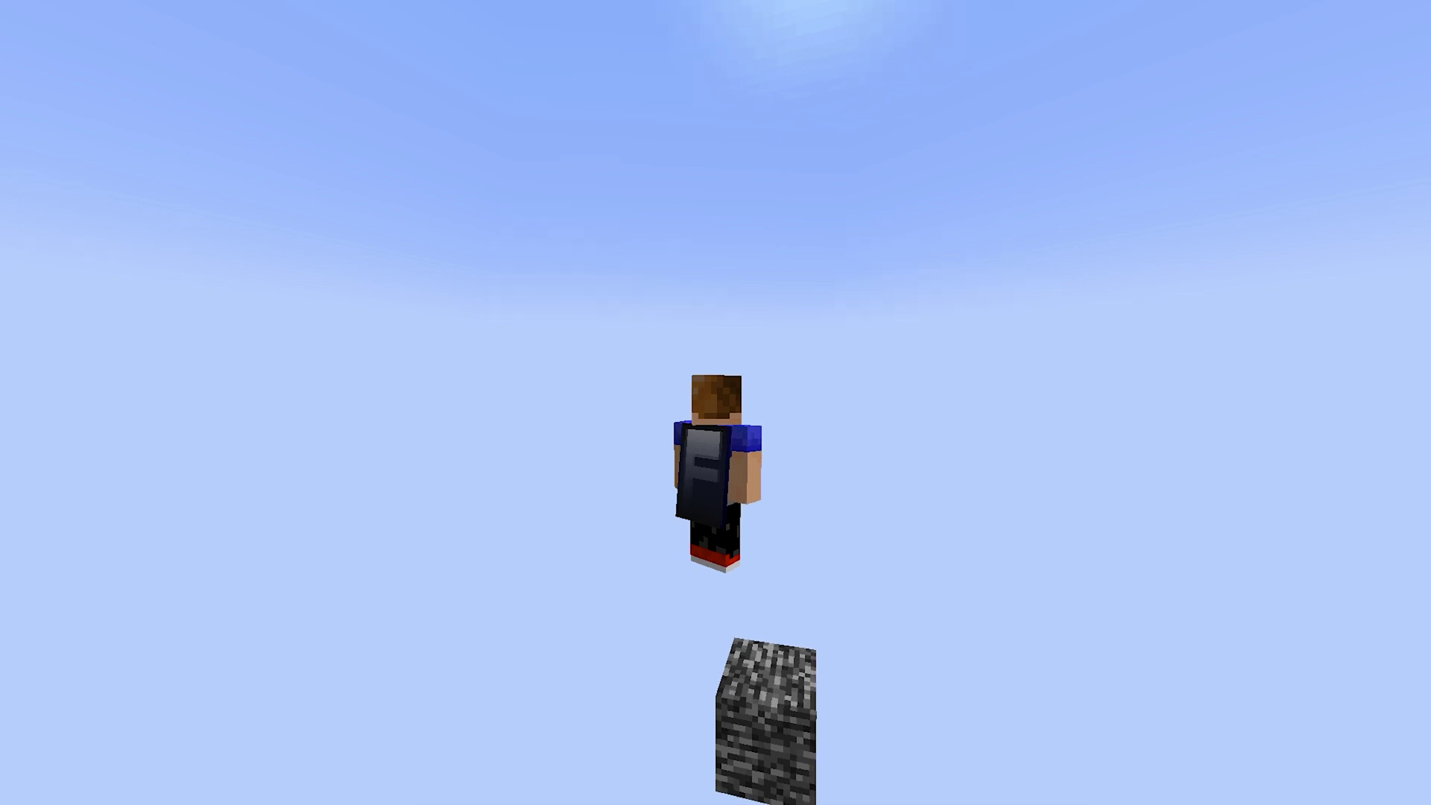
key(w)
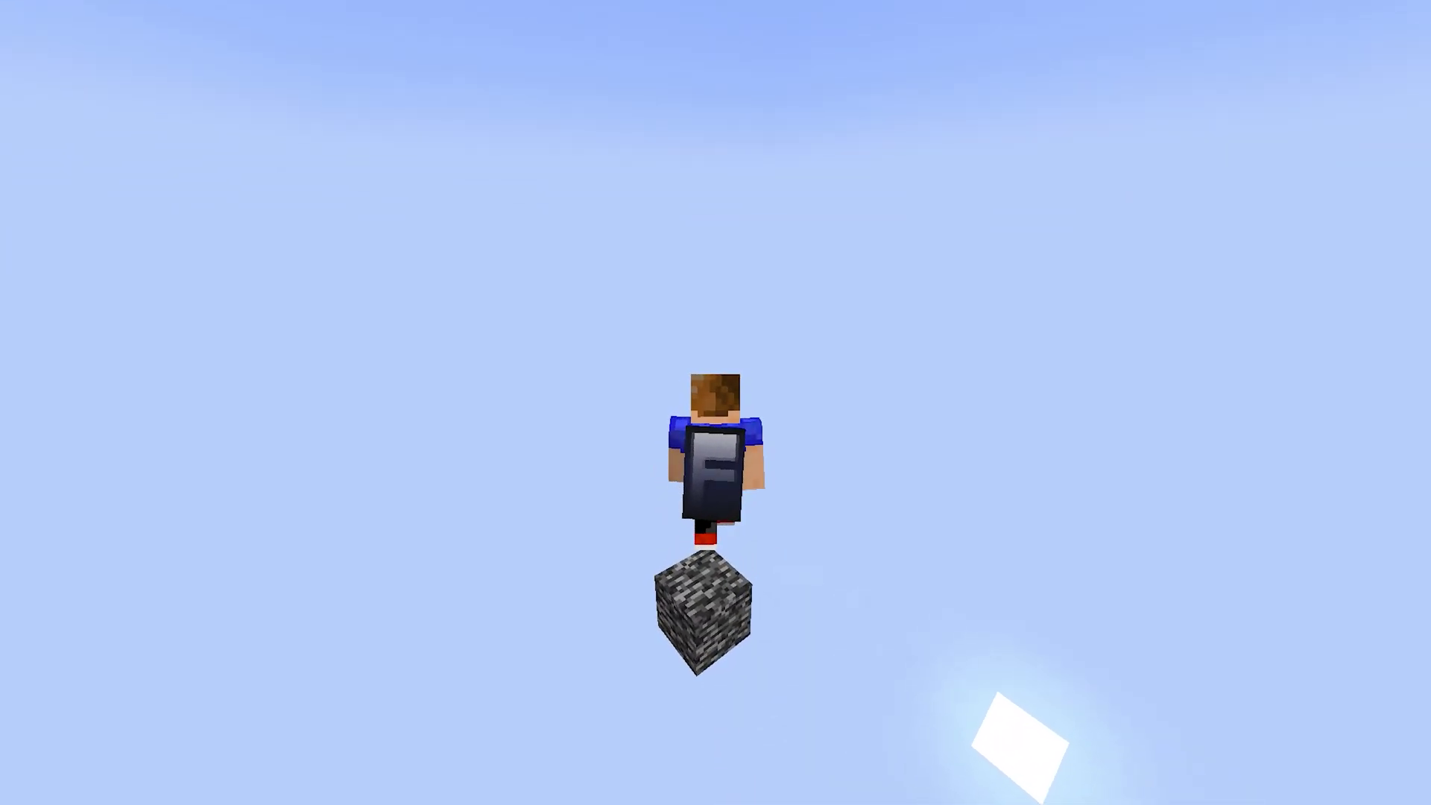
key(space)
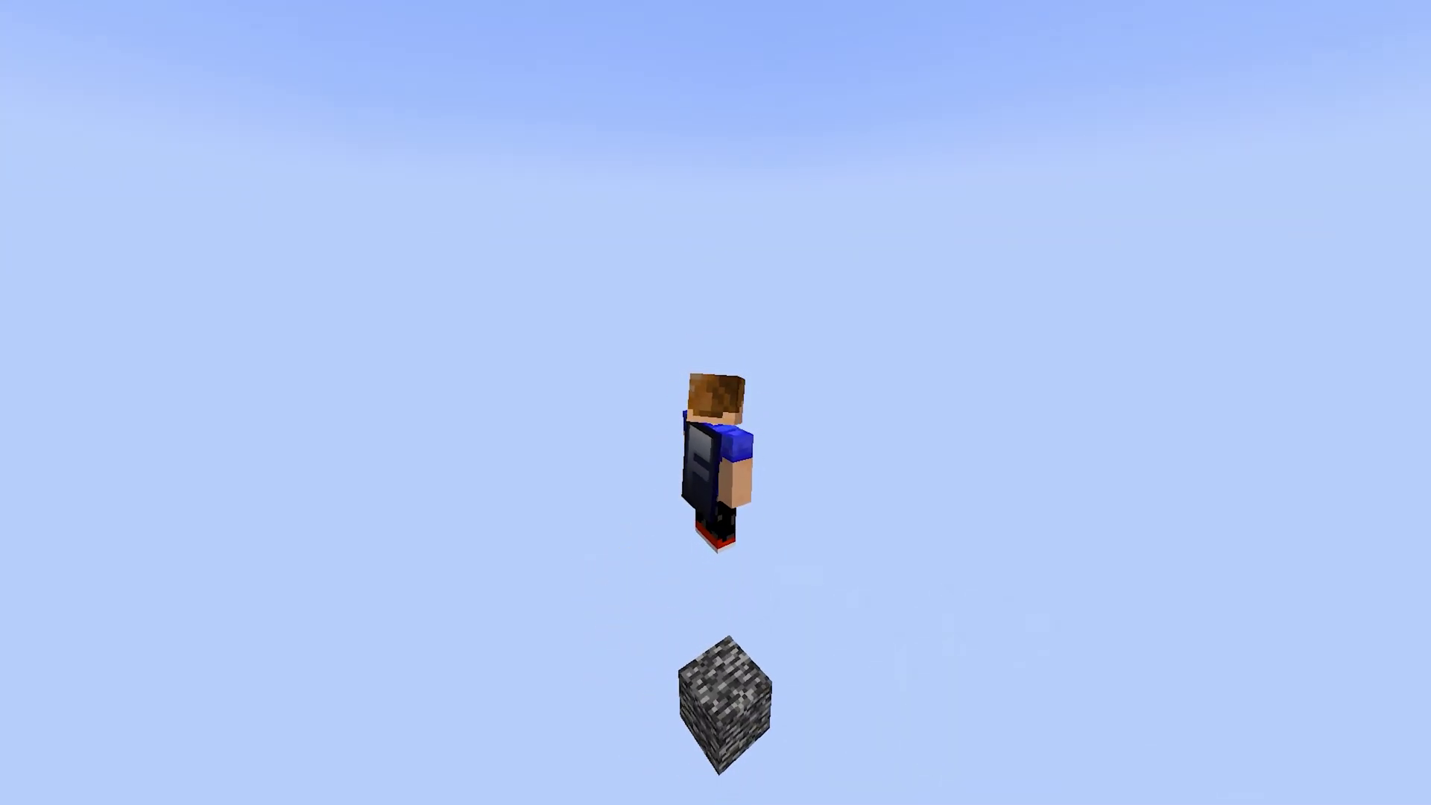
key(space)
key(w)
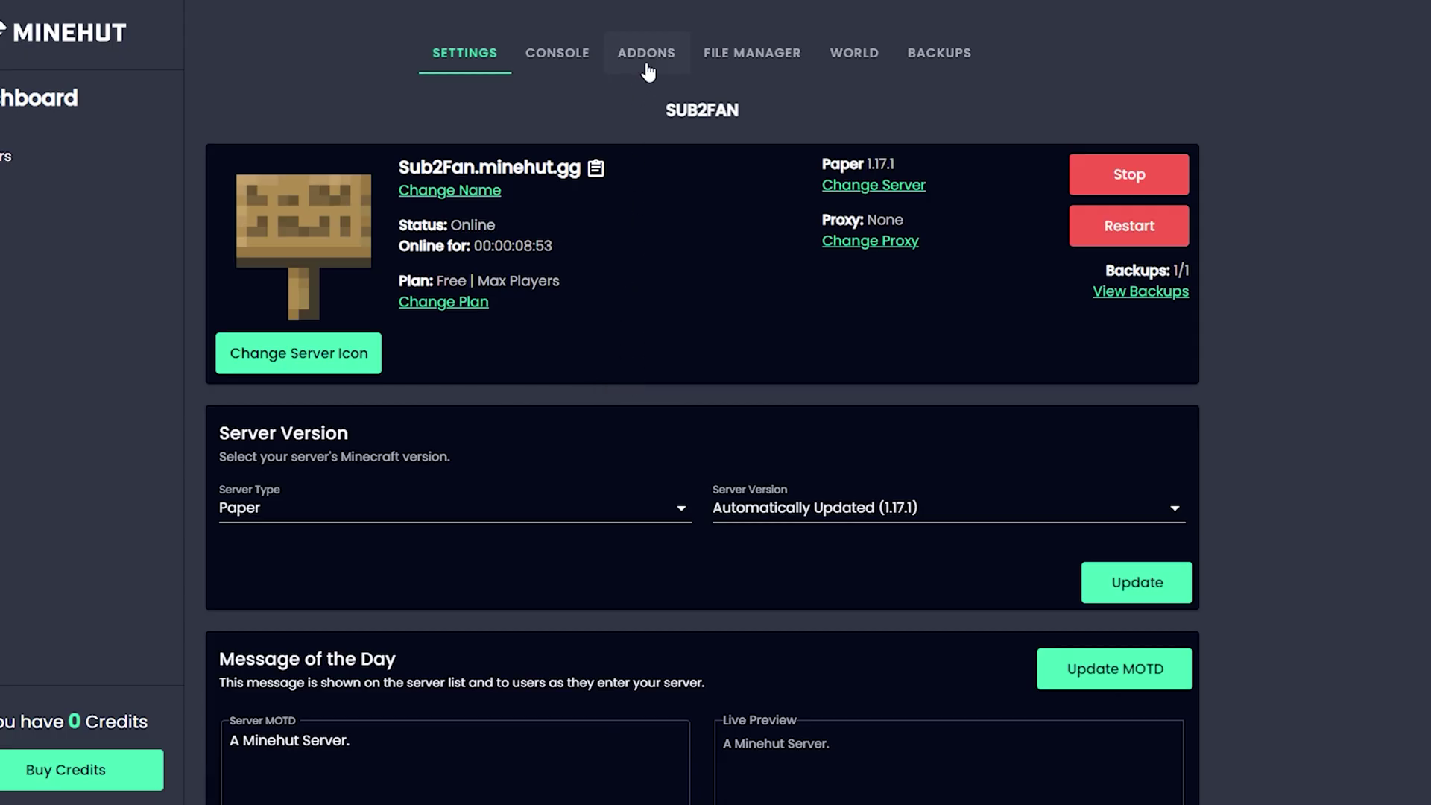
Switch to the Minehut dashboard and review the server's installed add-ons in its add-ons library.
click(646, 67)
scroll(515, 338, down, 5)
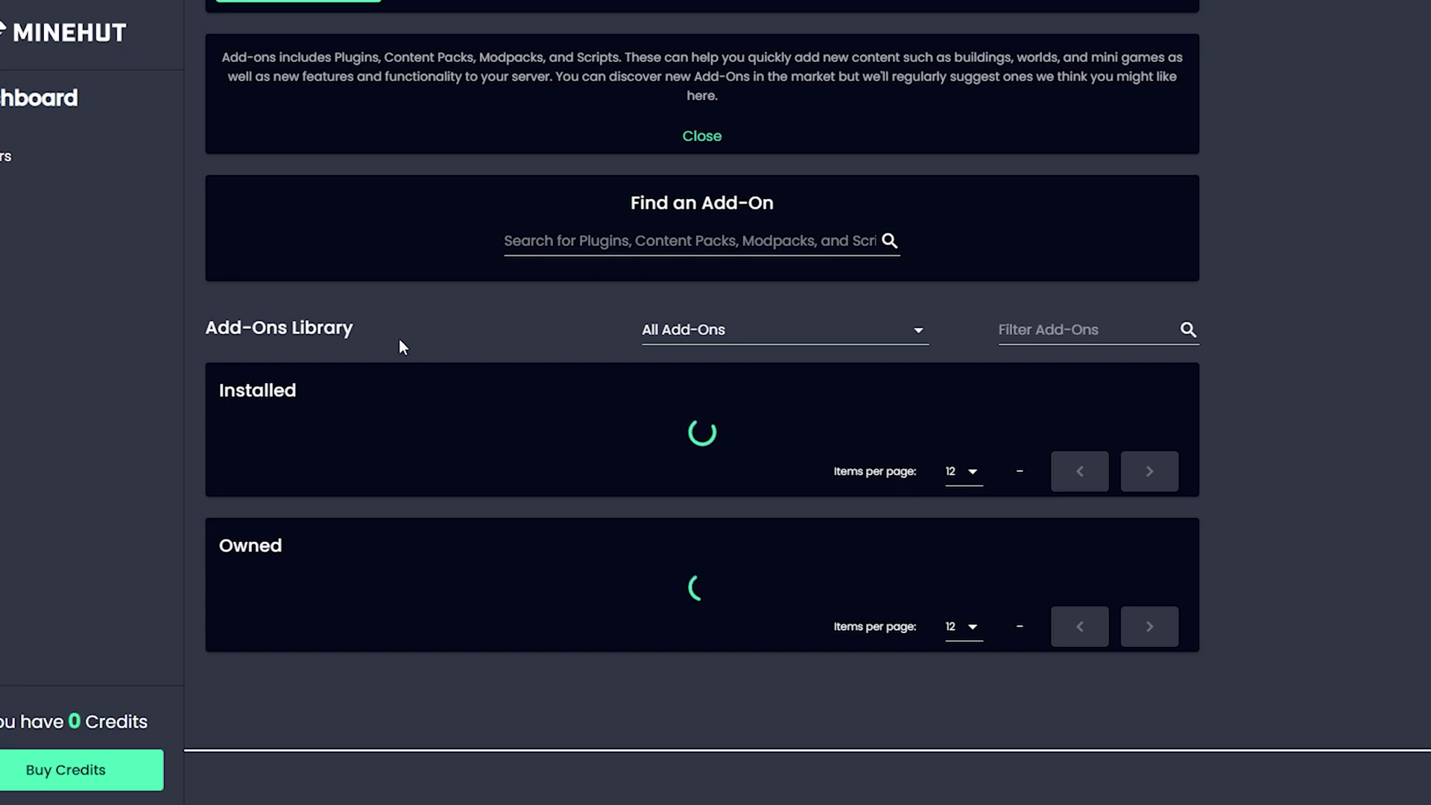
scroll(1092, 413, down, 2)
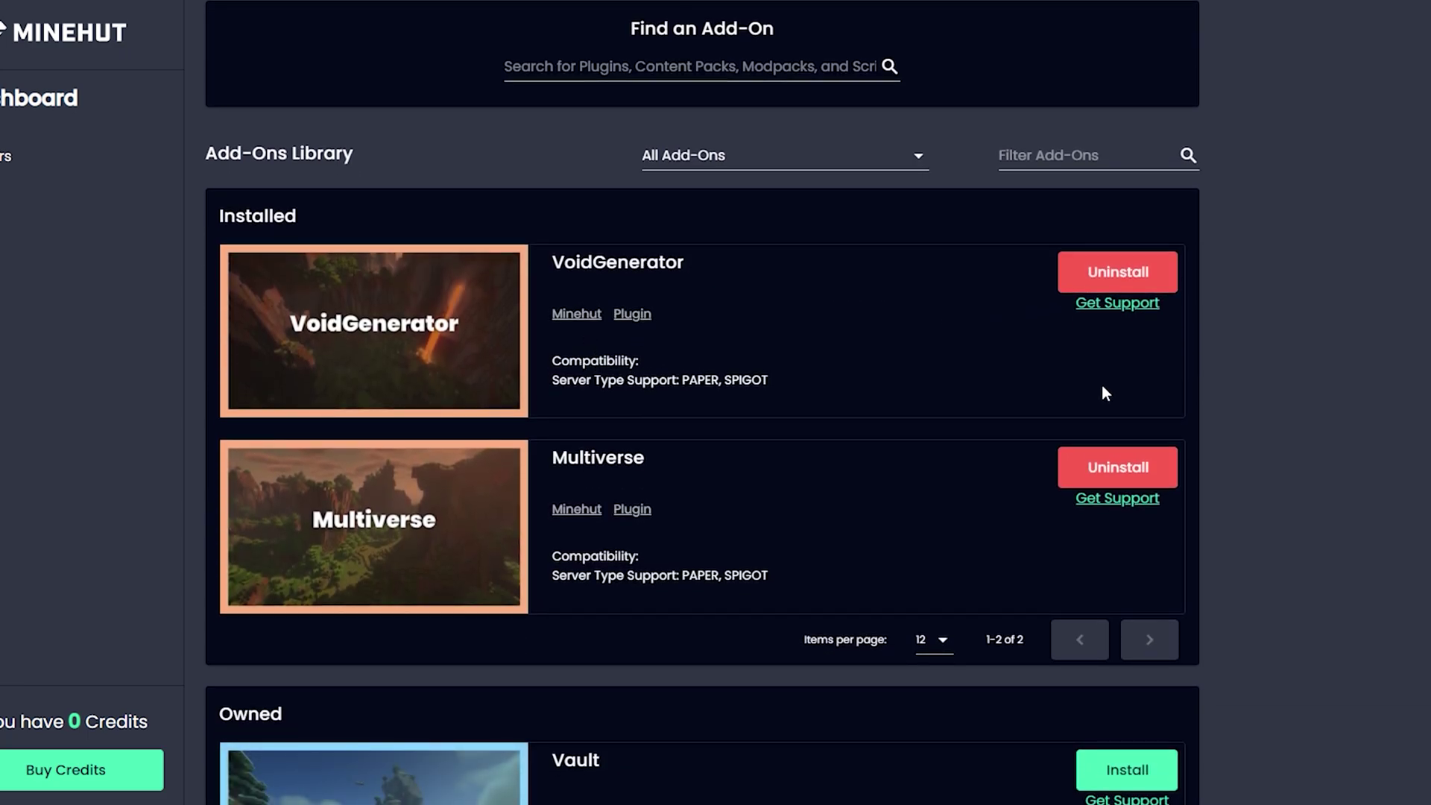
Uninstall the VoidGenerator plugin from the server's add-ons library.
click(1092, 274)
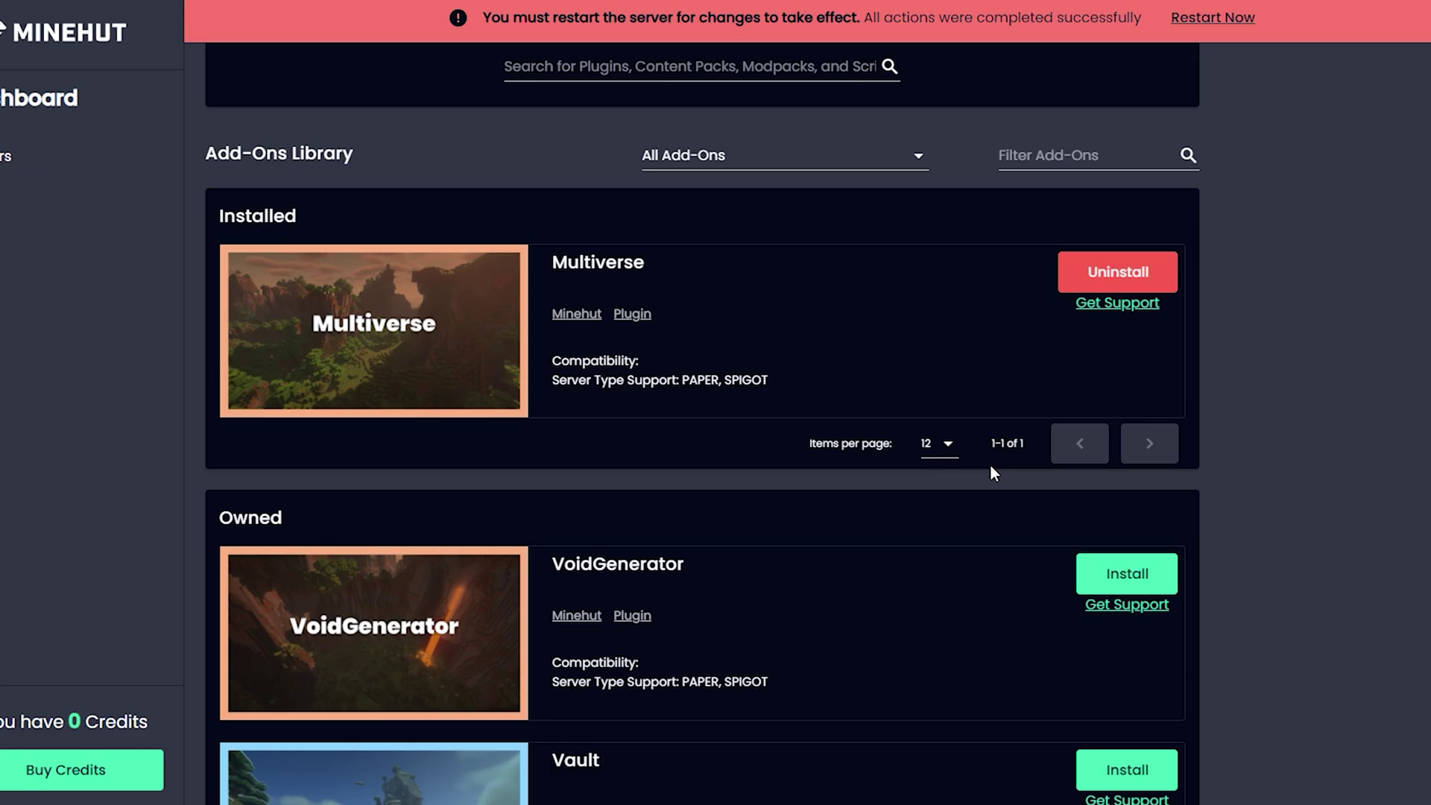
scroll(992, 472, up, 1)
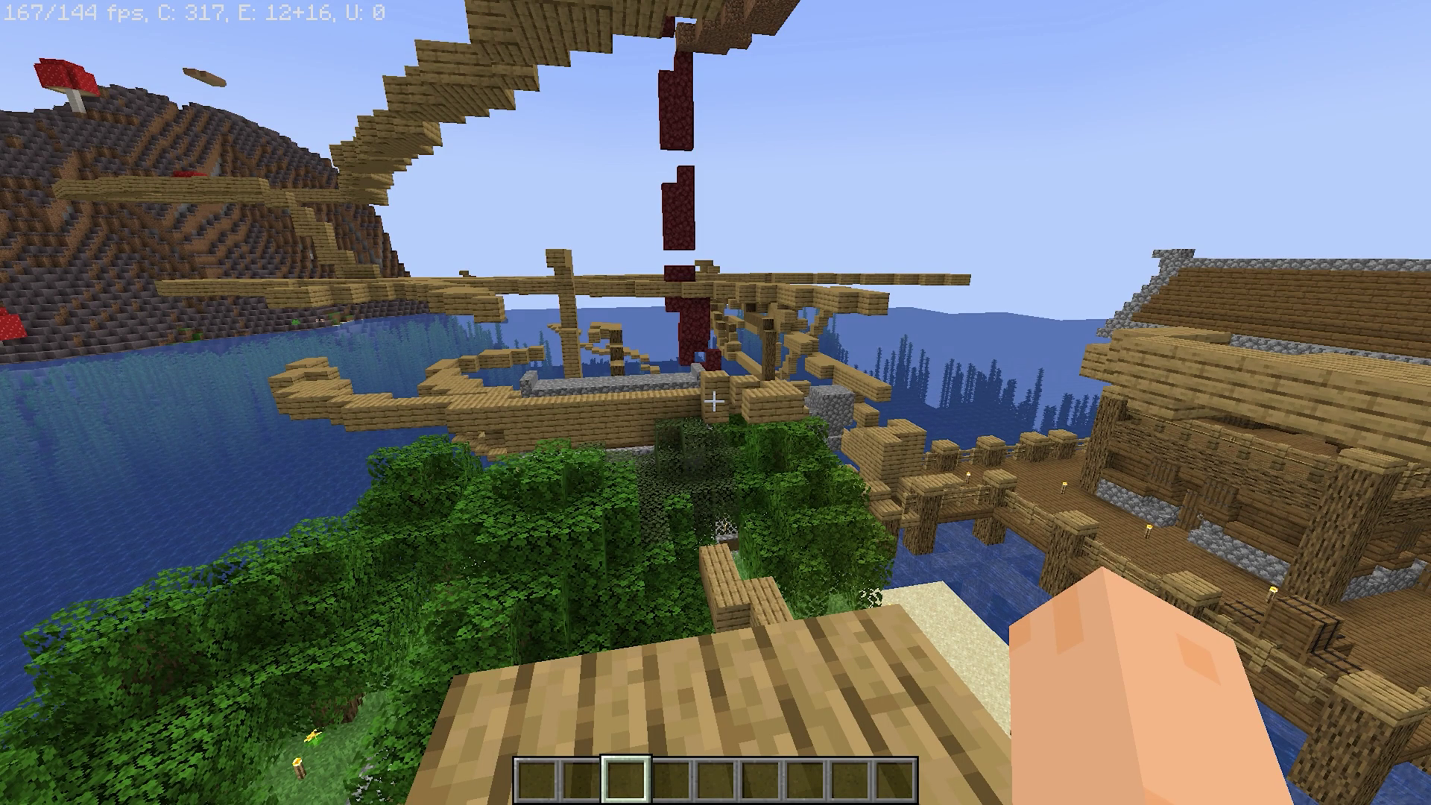
Switch to Minecraft and teleport to the void world with the /mvtp command.
text(t/mvtp )
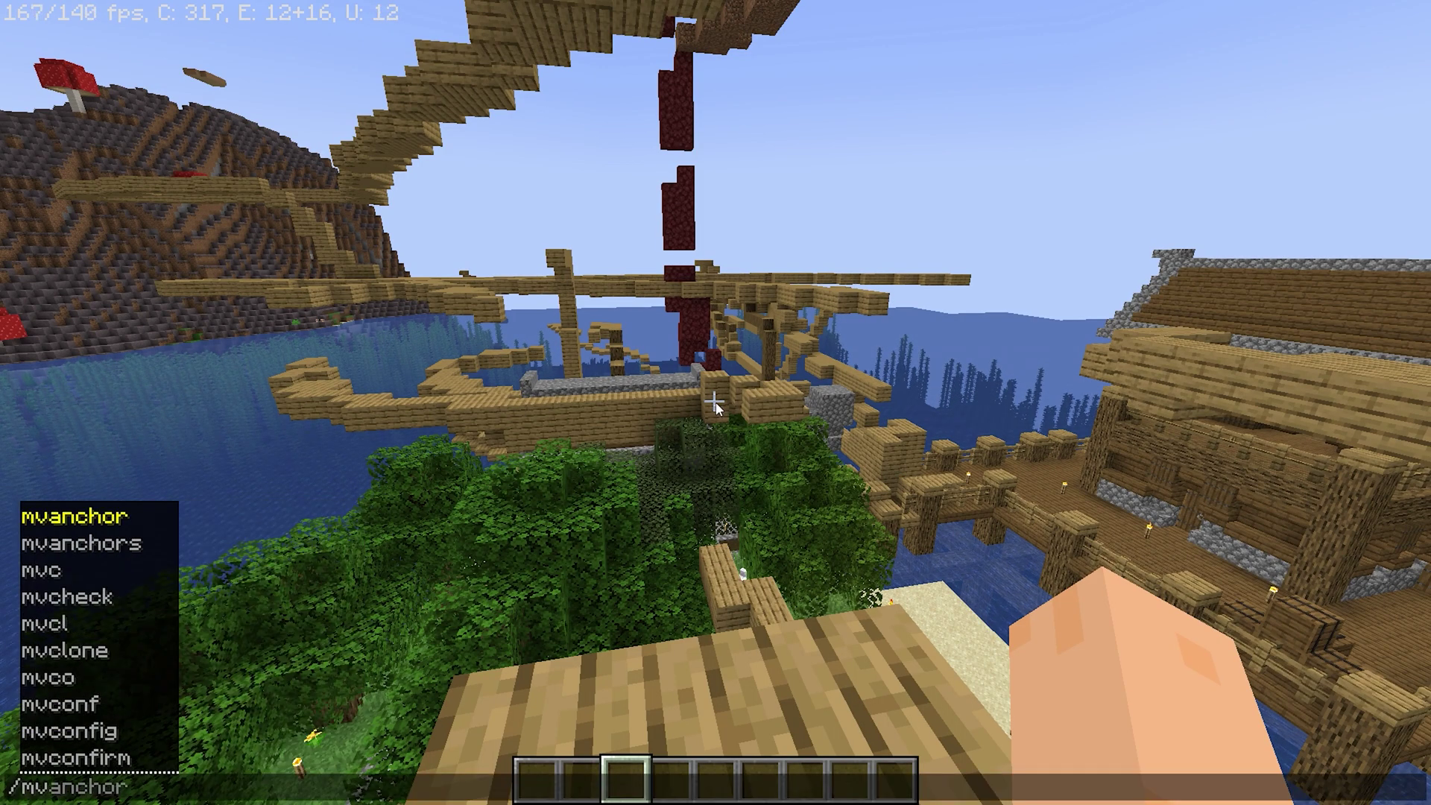
text(v)
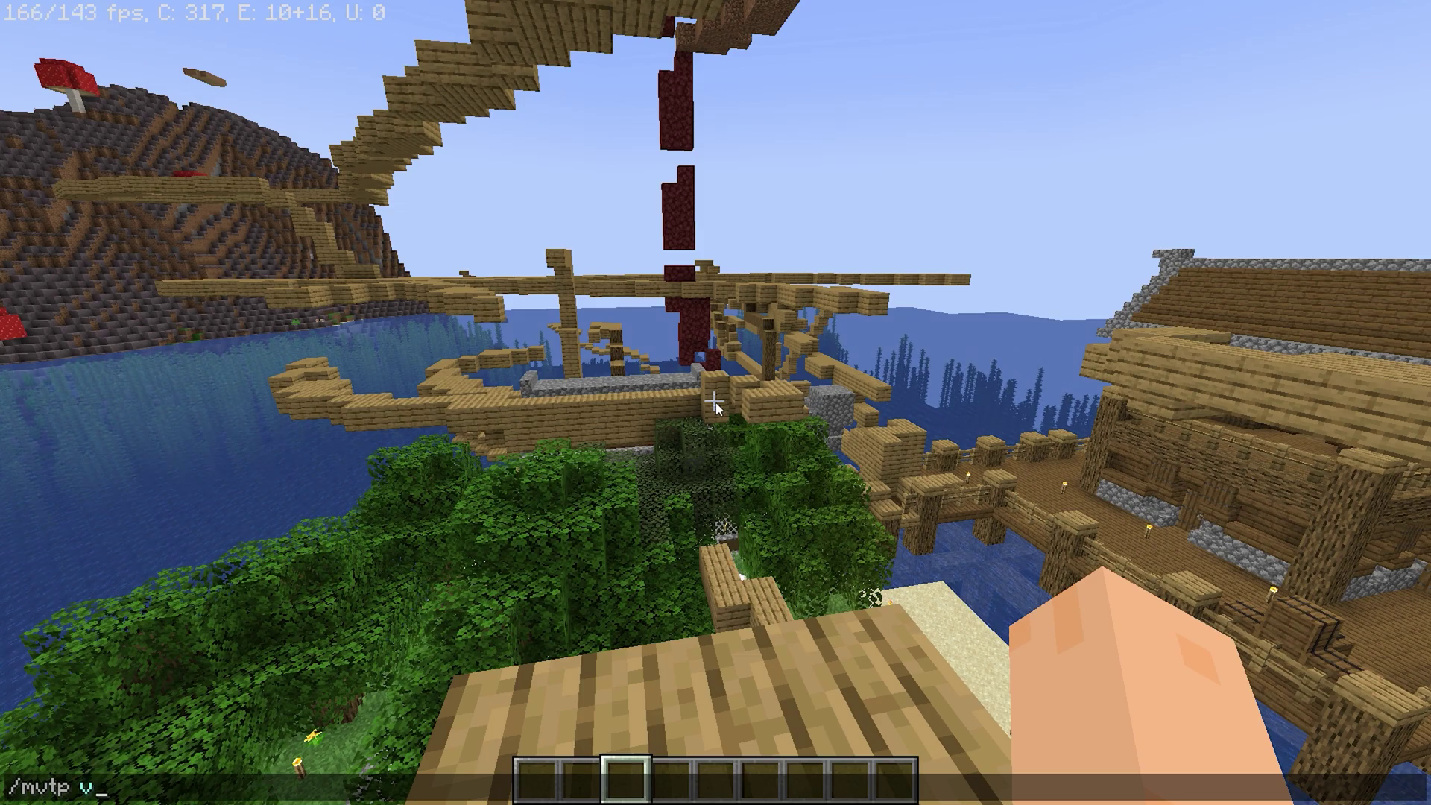
text(o)
key(Return)
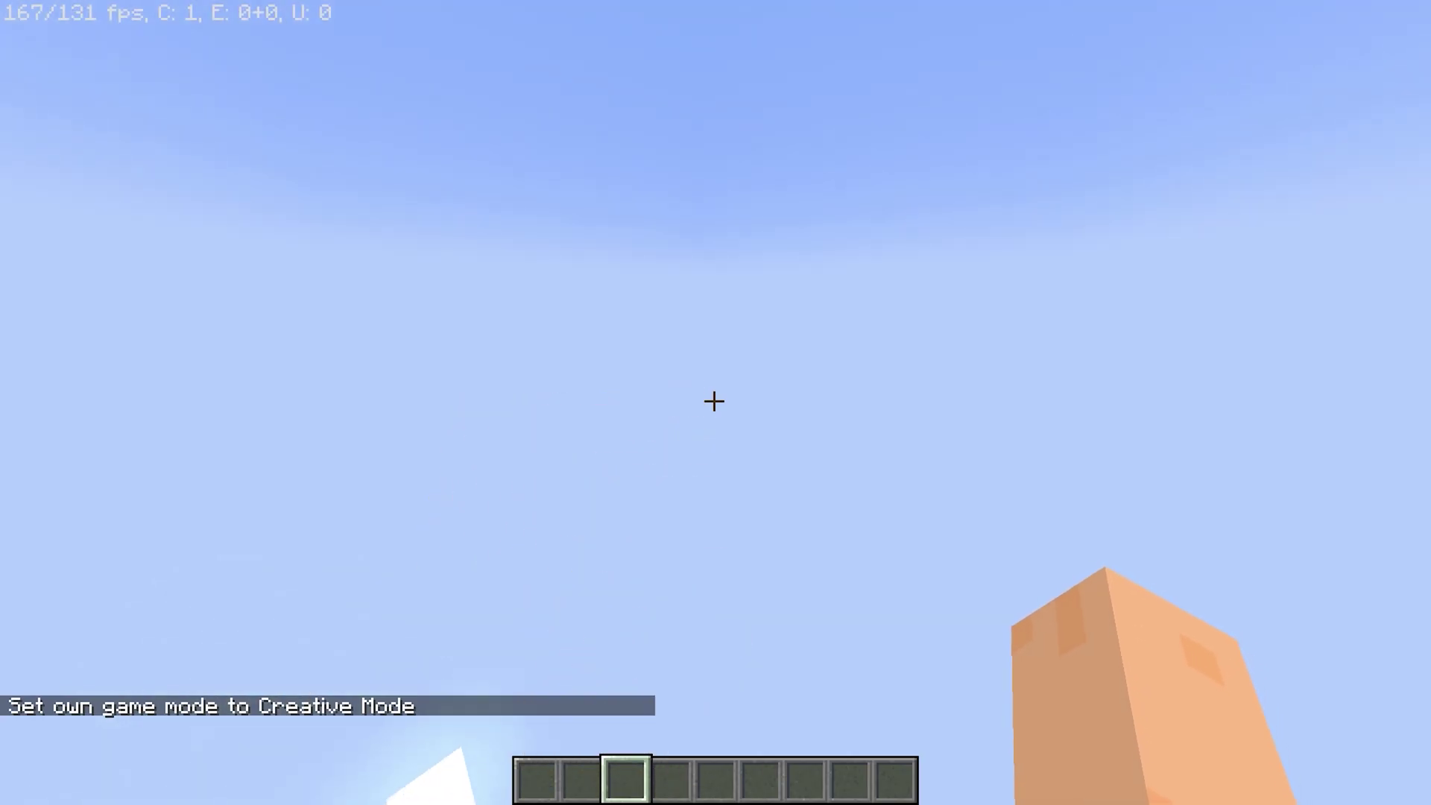
Cycle through the camera perspectives, and fly along the edge of the grass terrain to examine how the world generates without VoidGenerator.
key(F5)
key(F5)
key(F5)
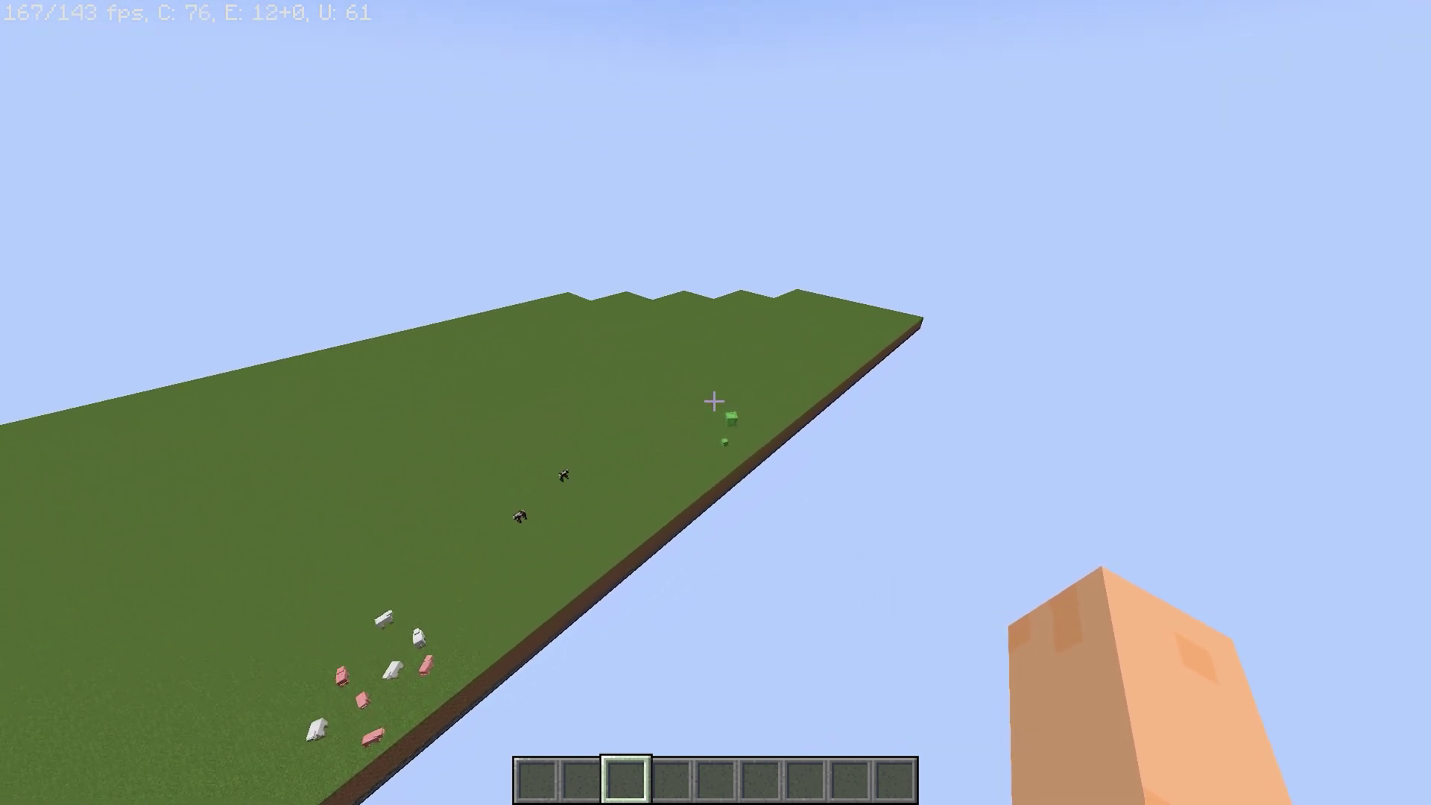
key(w)
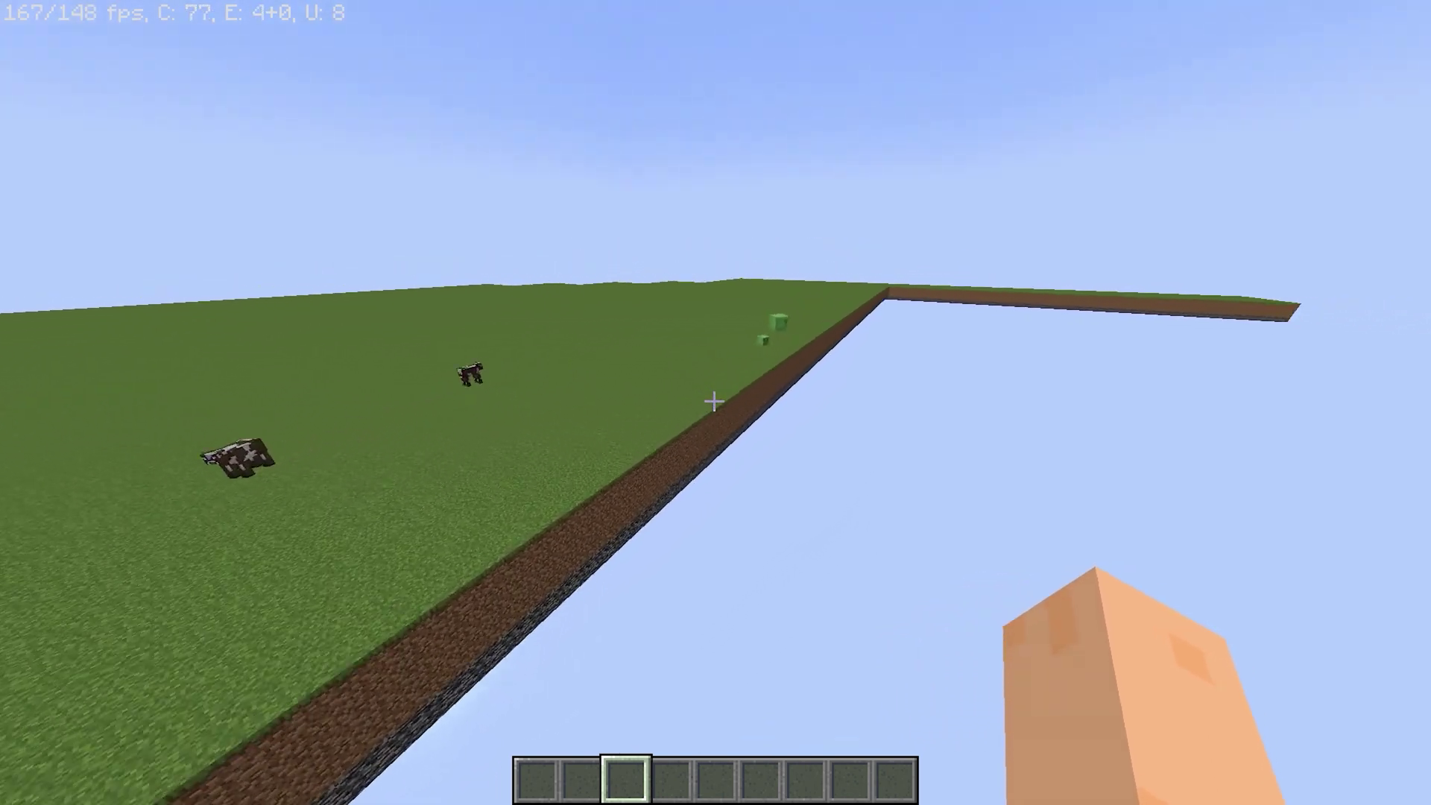
key(w)
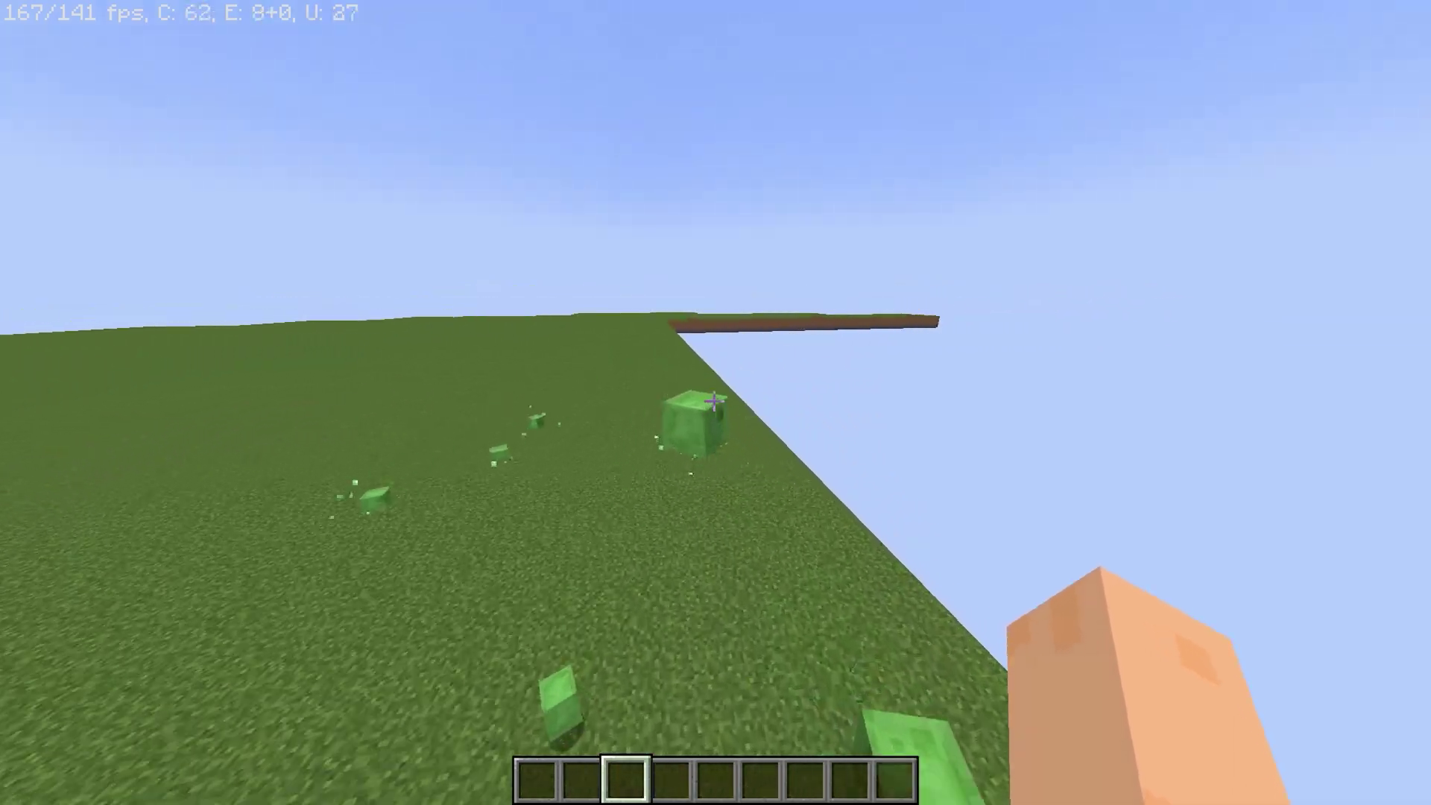
key(w)
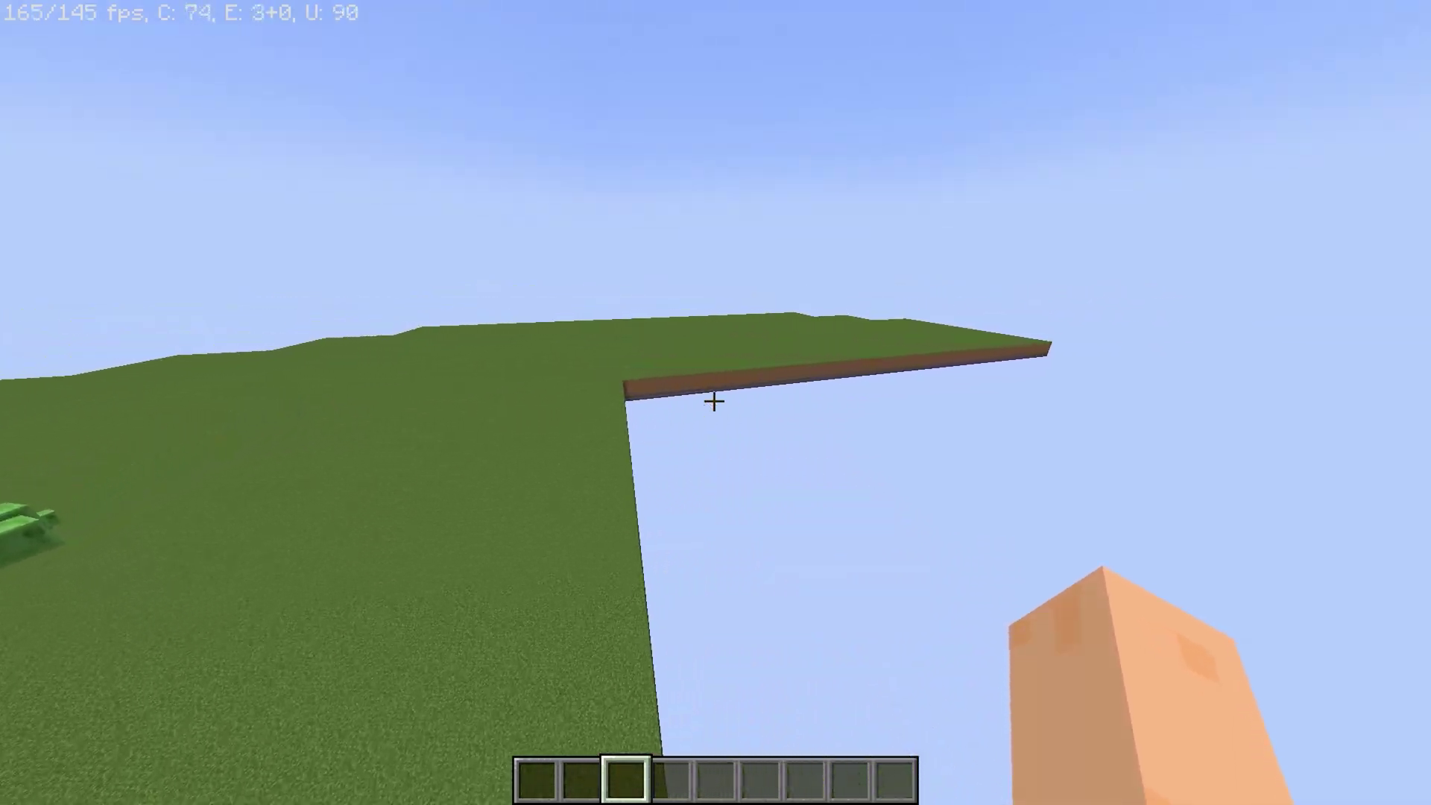
key(w)
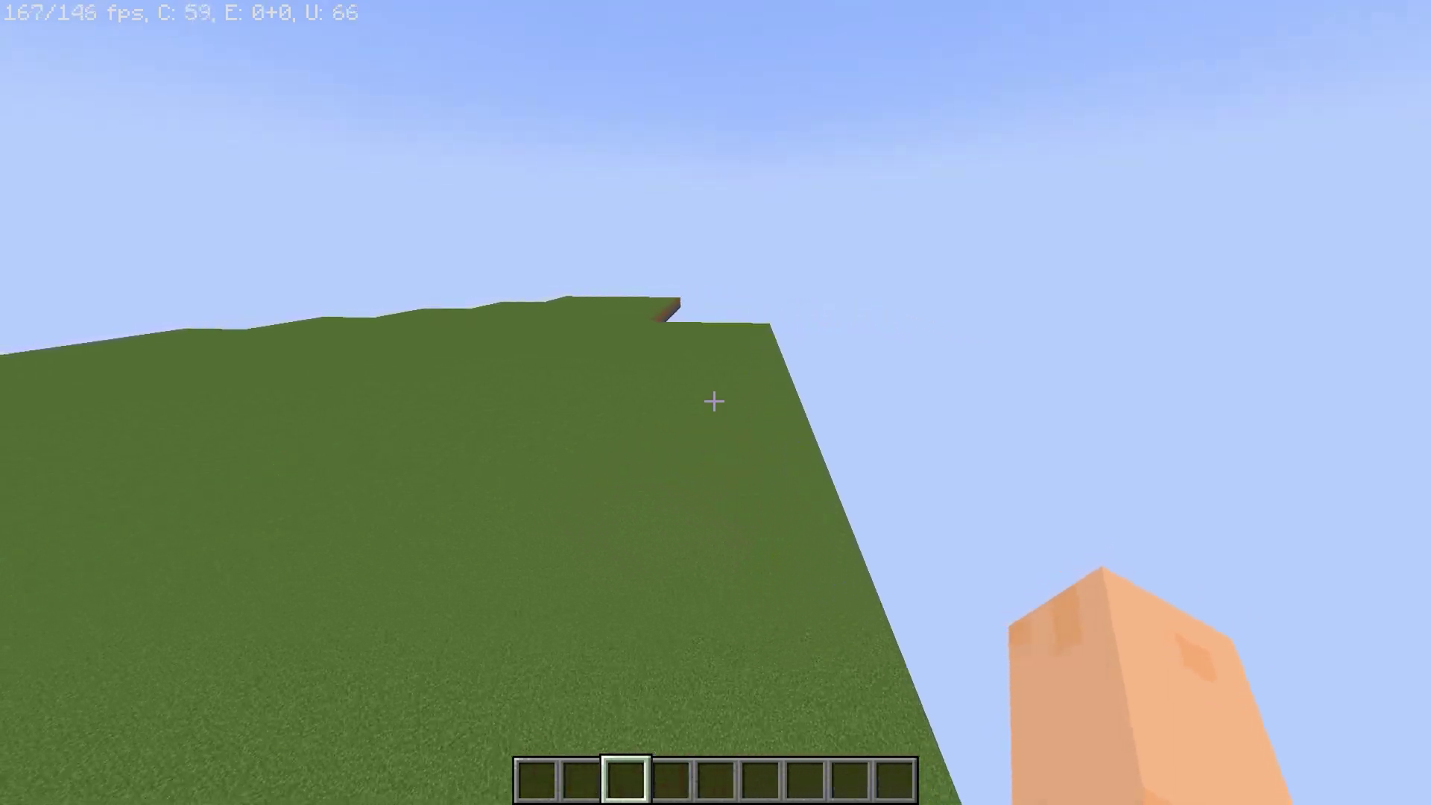
key(w)
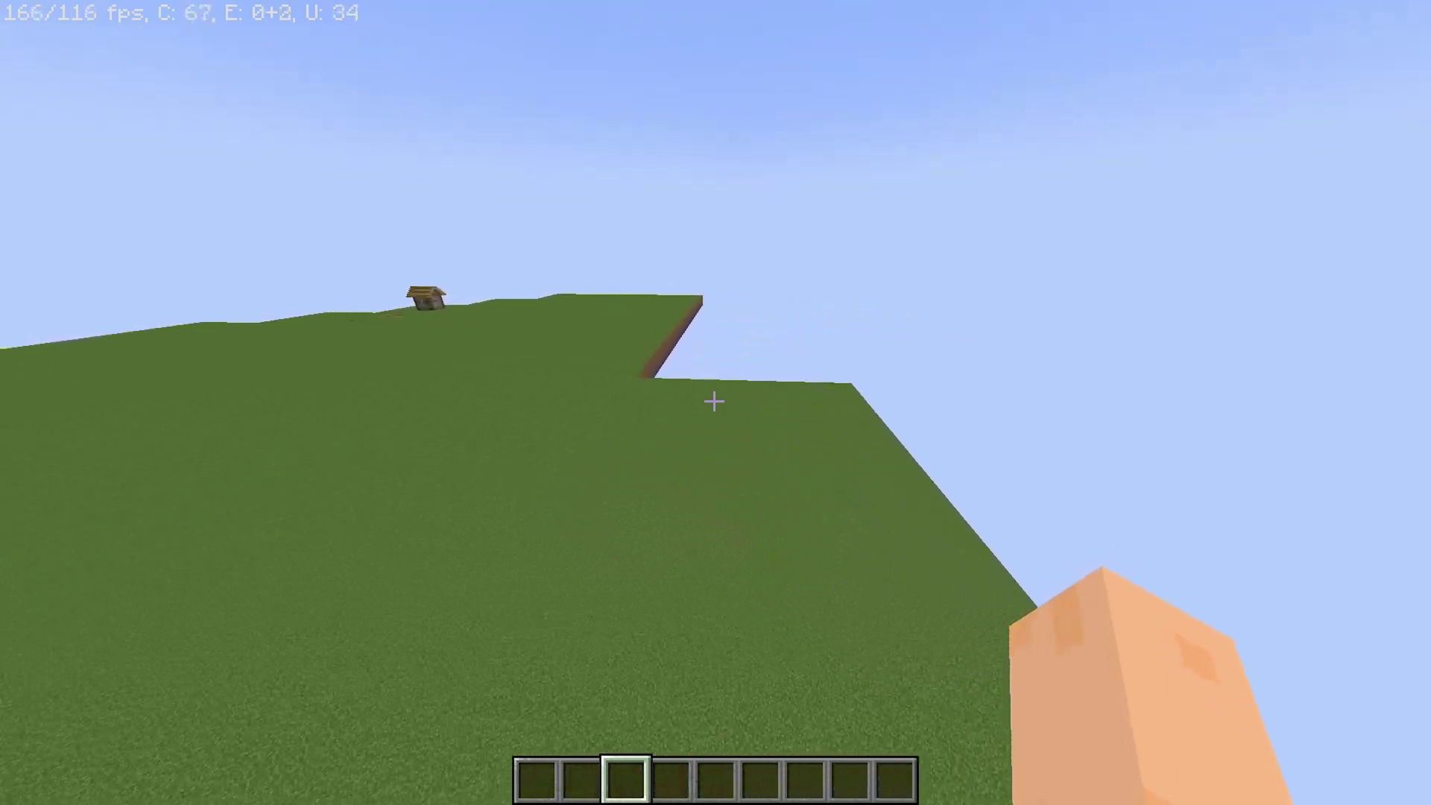
key(w)
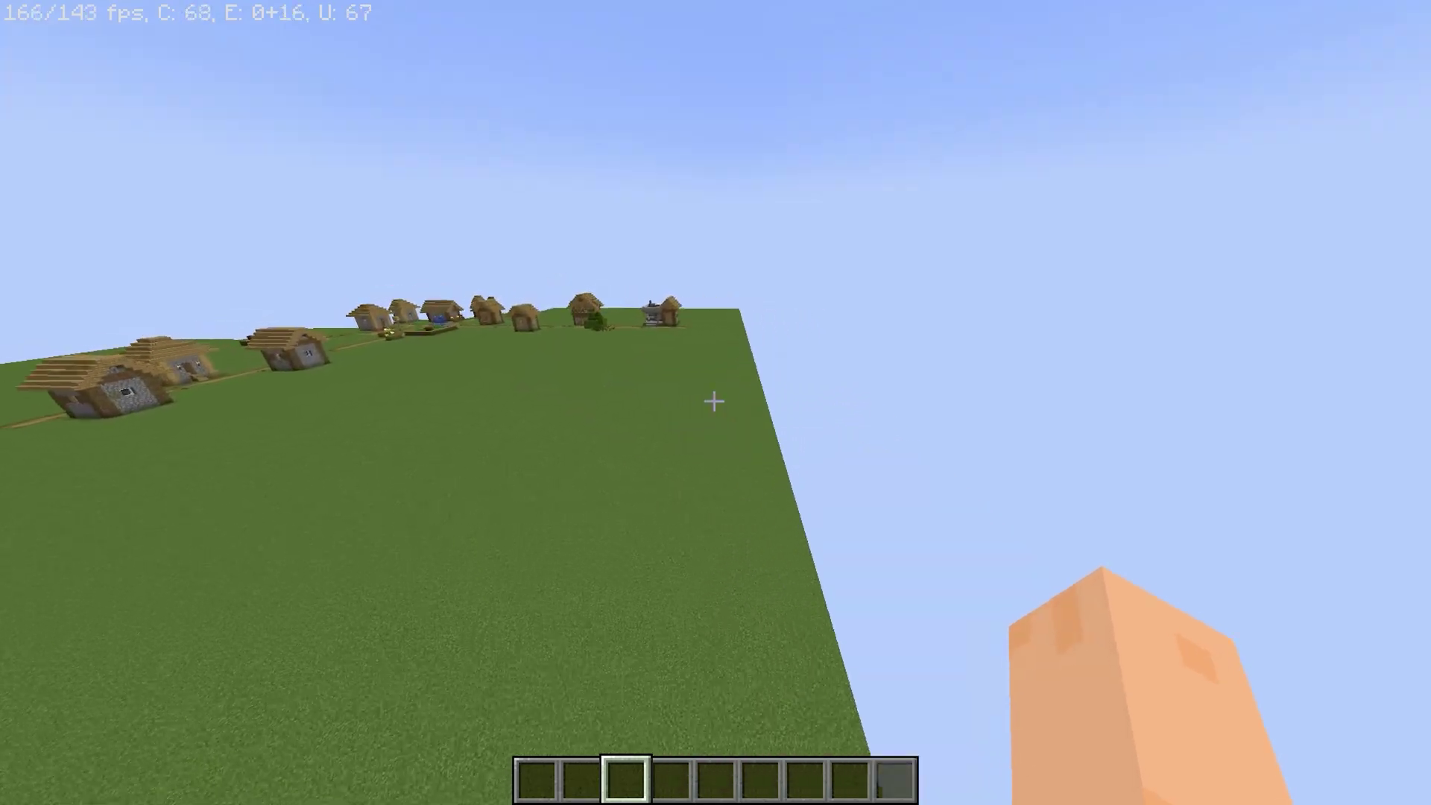